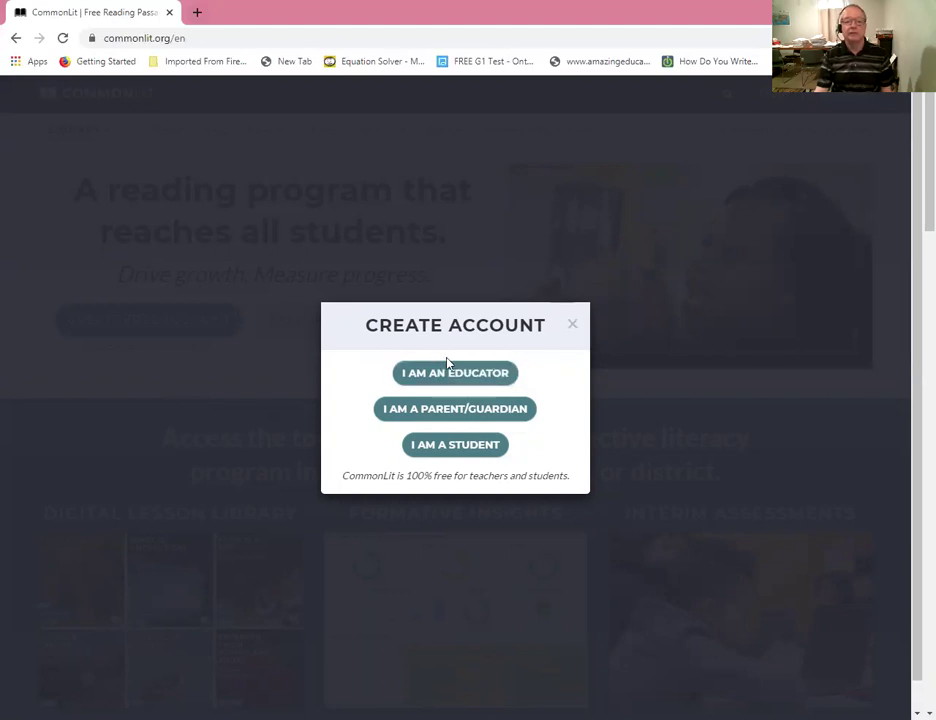
# Close the Create Account prompt and open the LIBRARY menu
pyautogui.press('Escape')
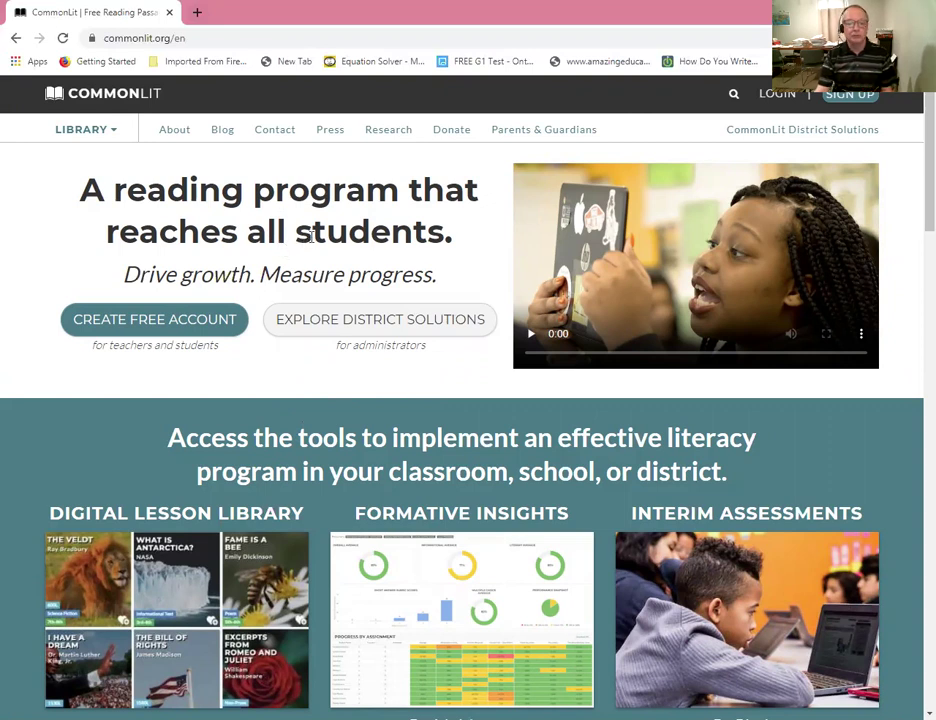
pyautogui.click(116, 136)
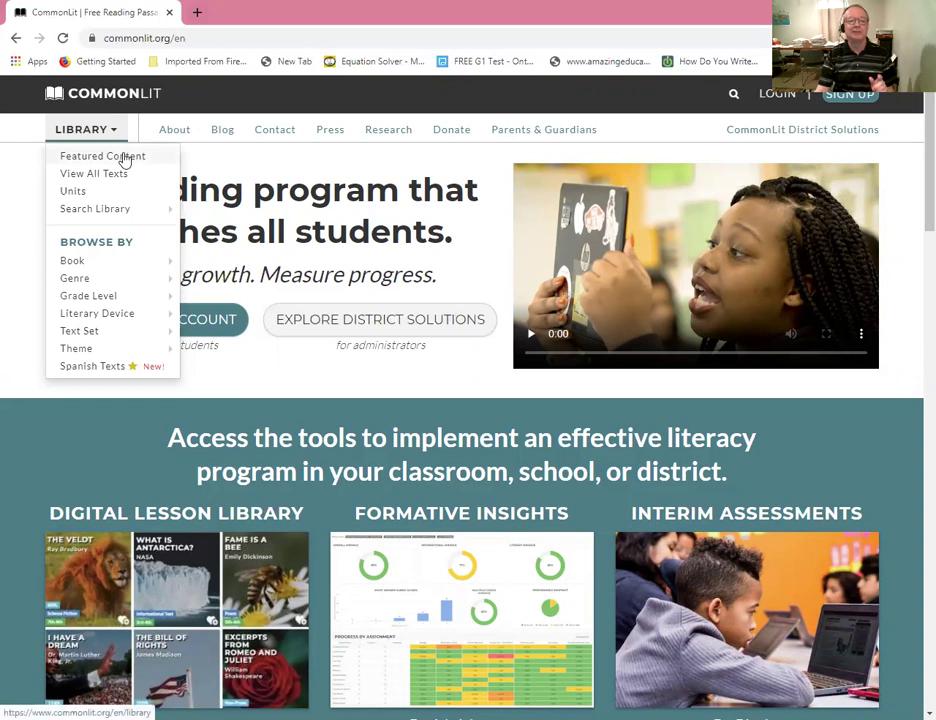
# After a look at Units, search the library for 'sports' to list its 12 texts
pyautogui.click(85, 199)
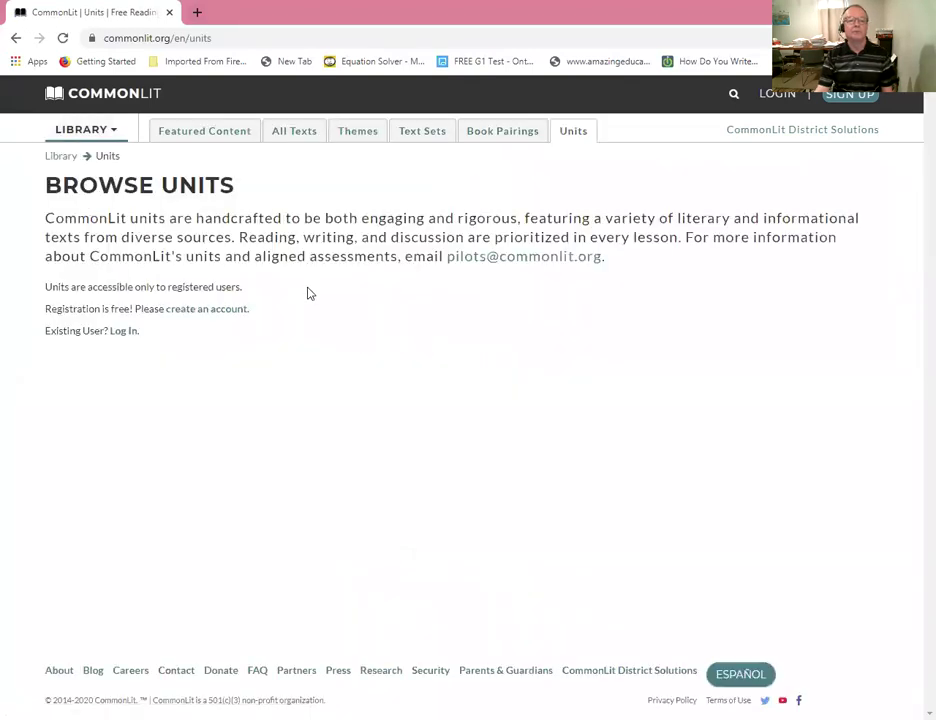
pyautogui.click(17, 42)
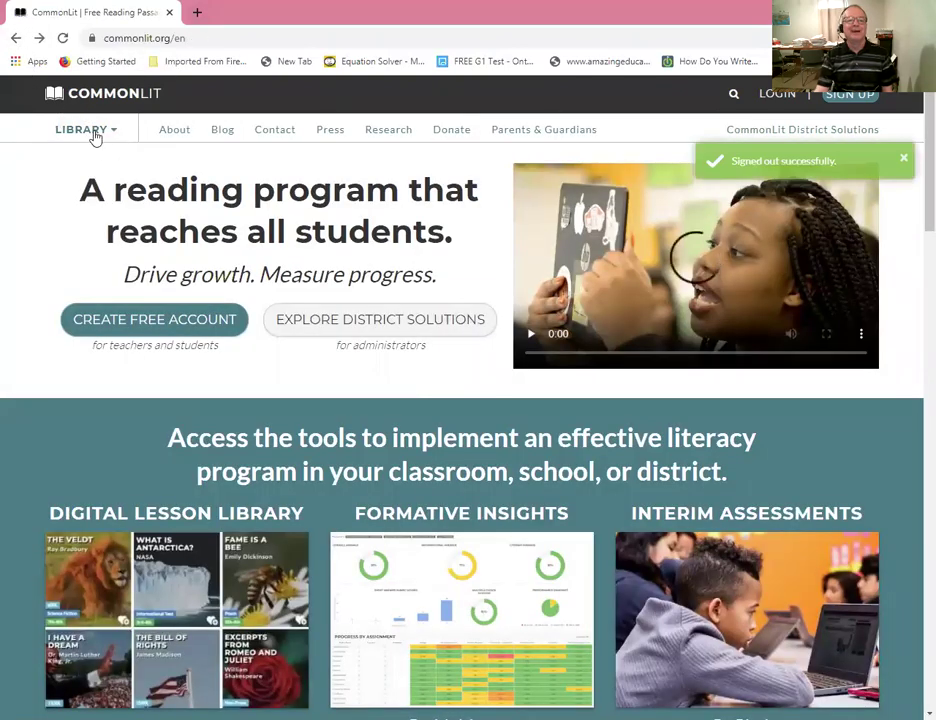
pyautogui.click(92, 131)
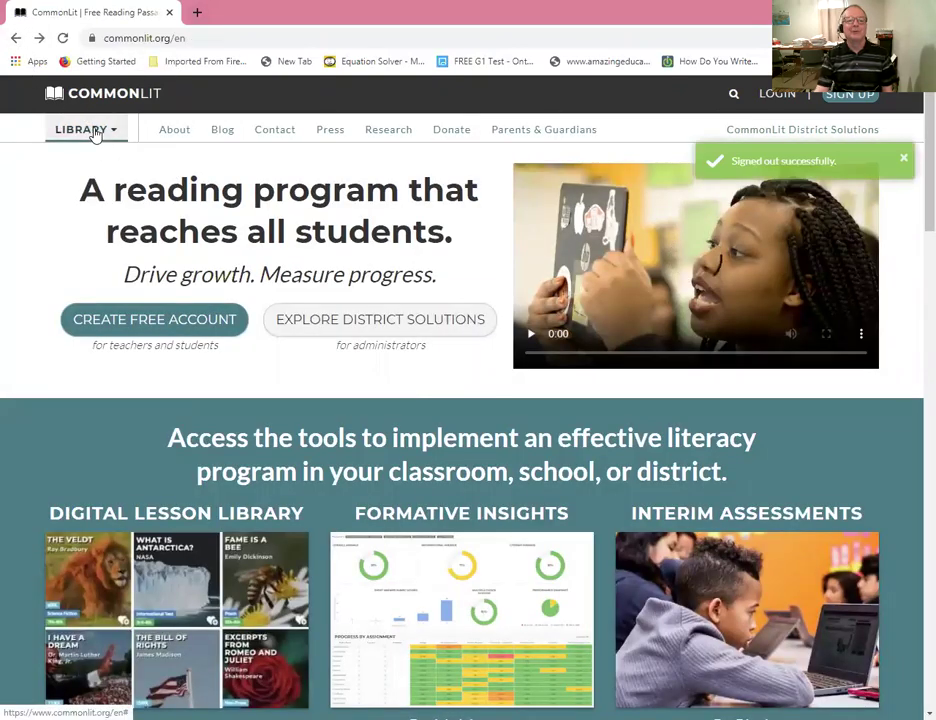
pyautogui.moveTo(100, 212)
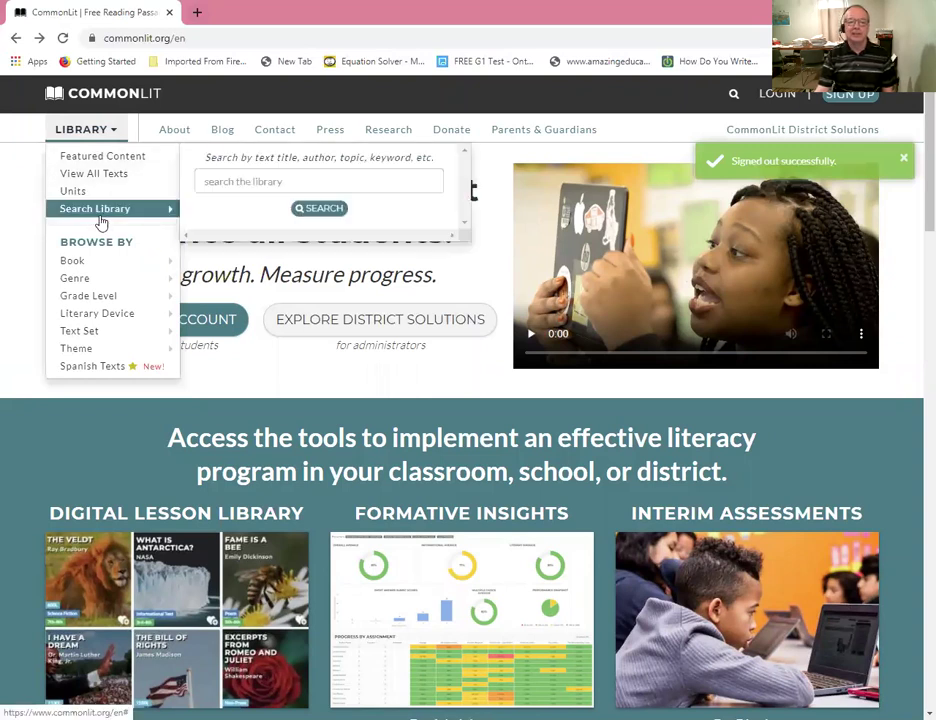
pyautogui.click(227, 181)
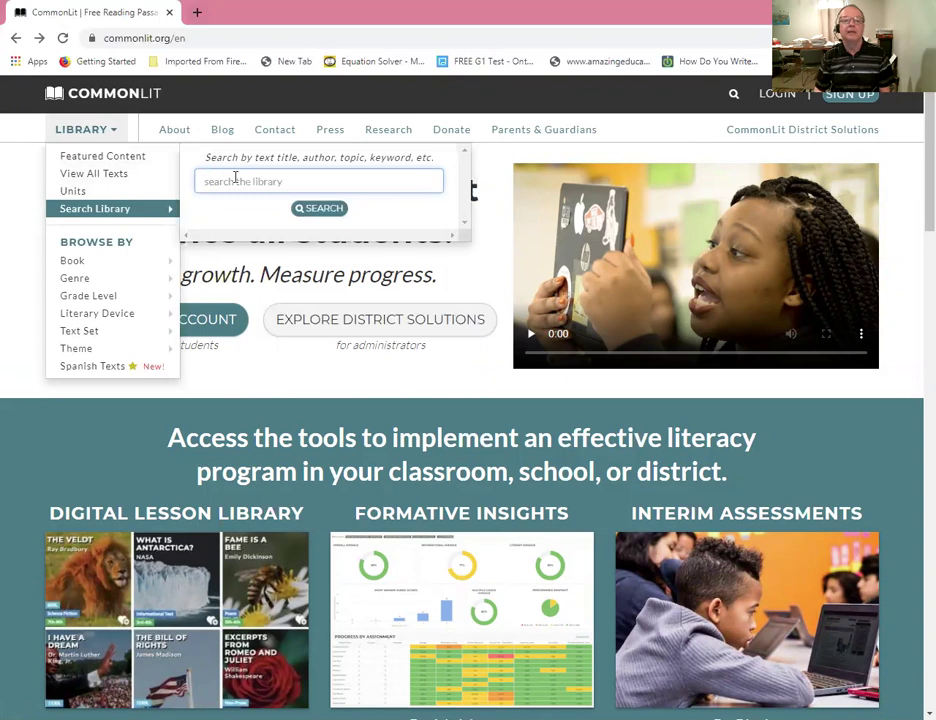
pyautogui.write('sports')
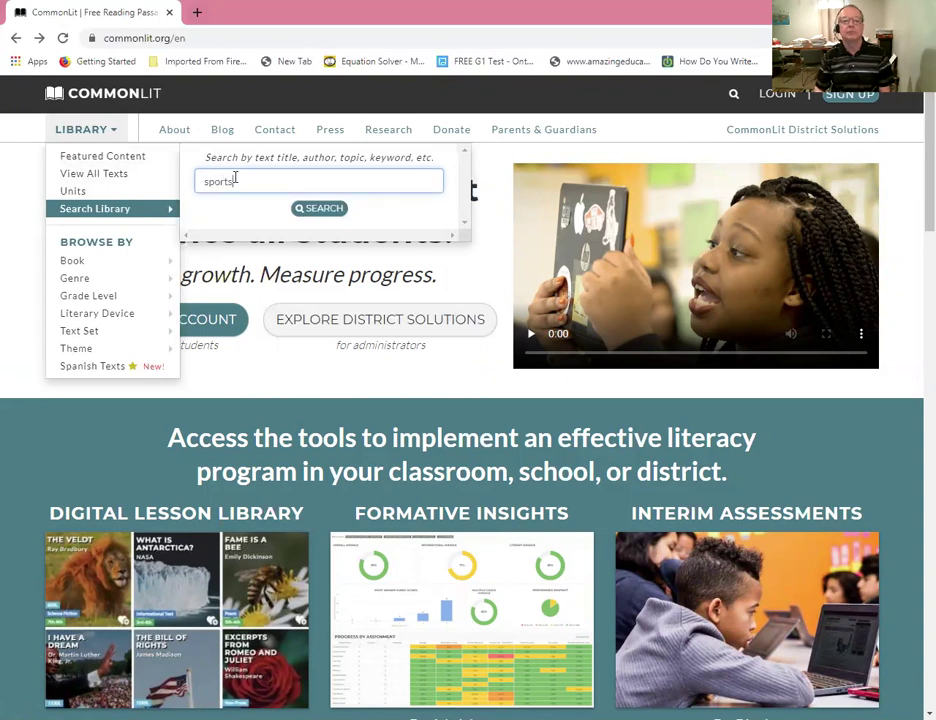
pyautogui.press('Return')
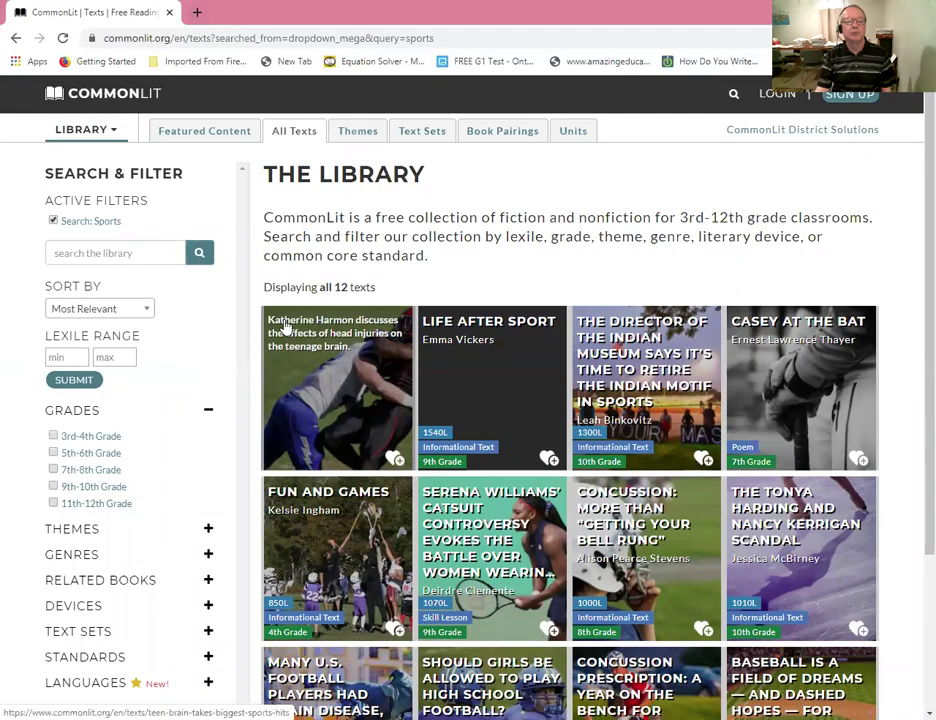
# Reopen the LIBRARY menu and show the Browse By Grade Level options, 3rd-4th through 11th-12th
pyautogui.click(114, 133)
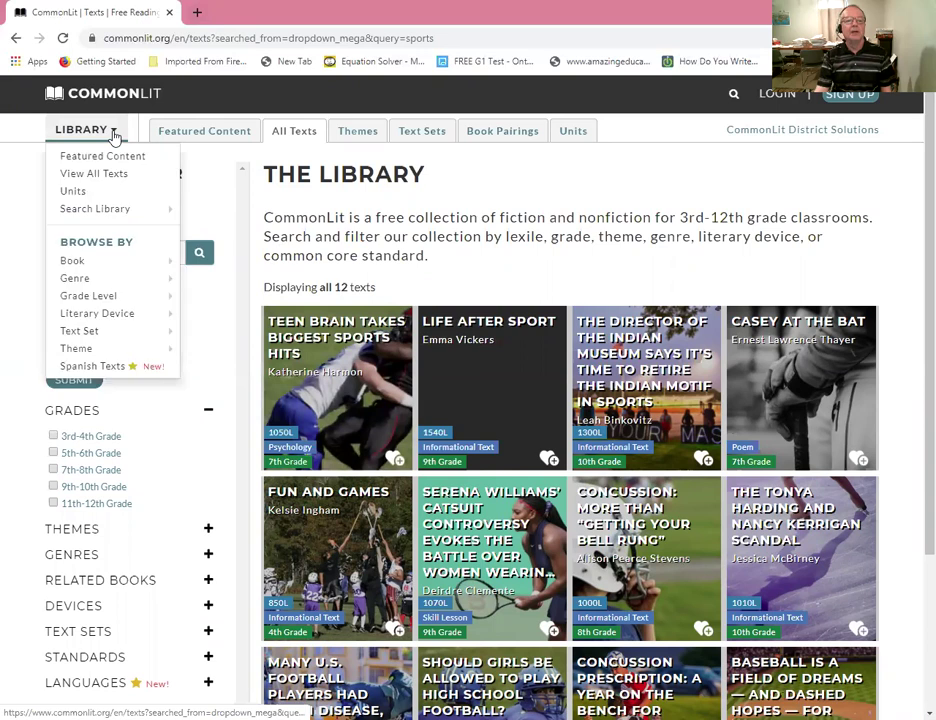
pyautogui.moveTo(85, 270)
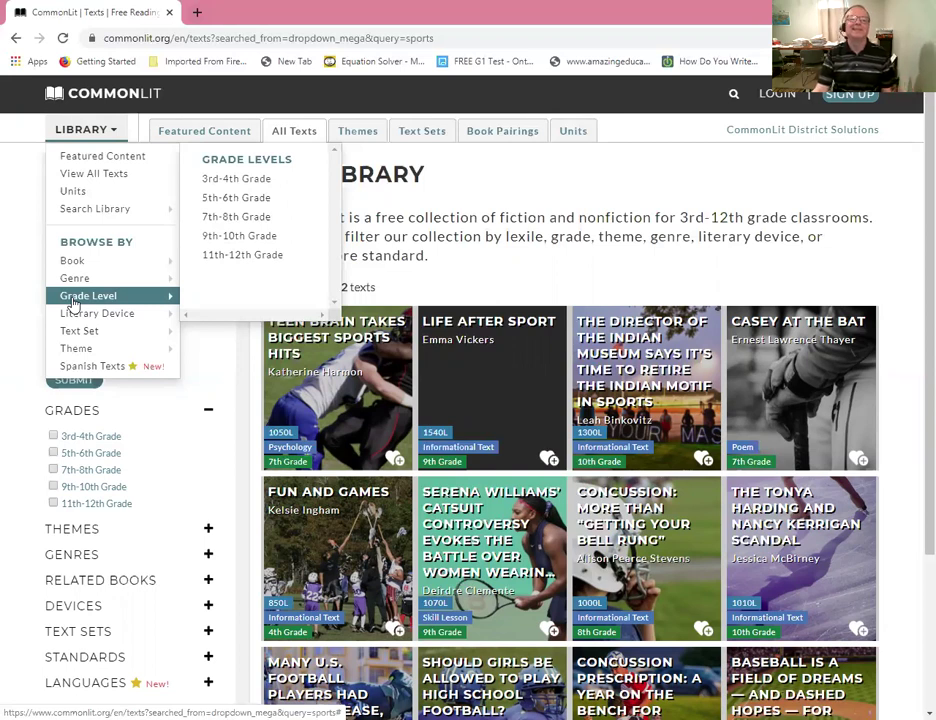
pyautogui.moveTo(82, 320)
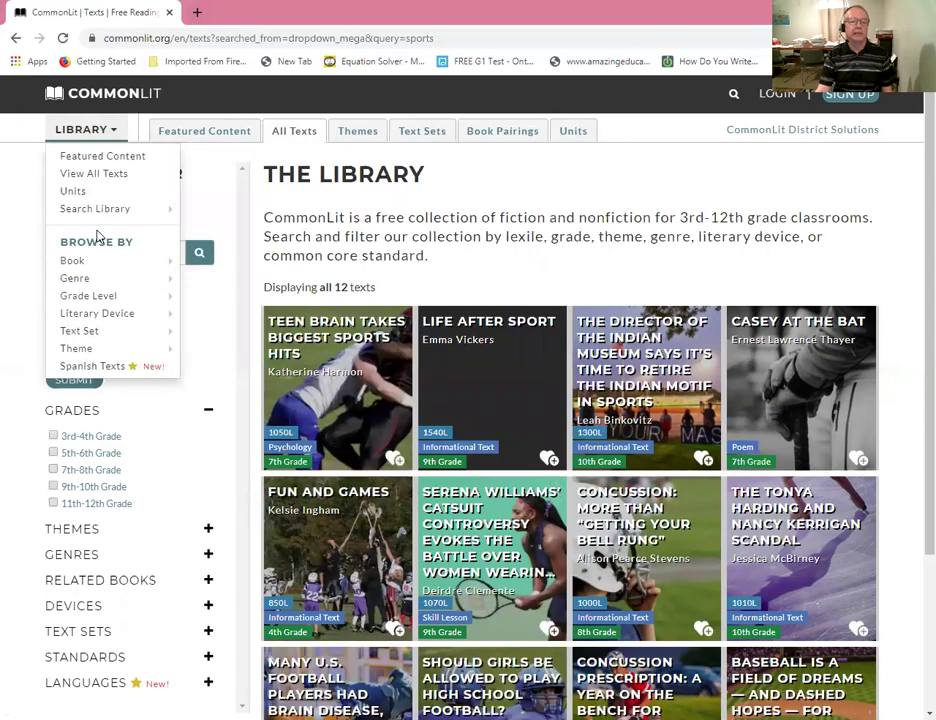
# Open the Self-Care text from the COVID-19 row of Featured Content
pyautogui.click(95, 158)
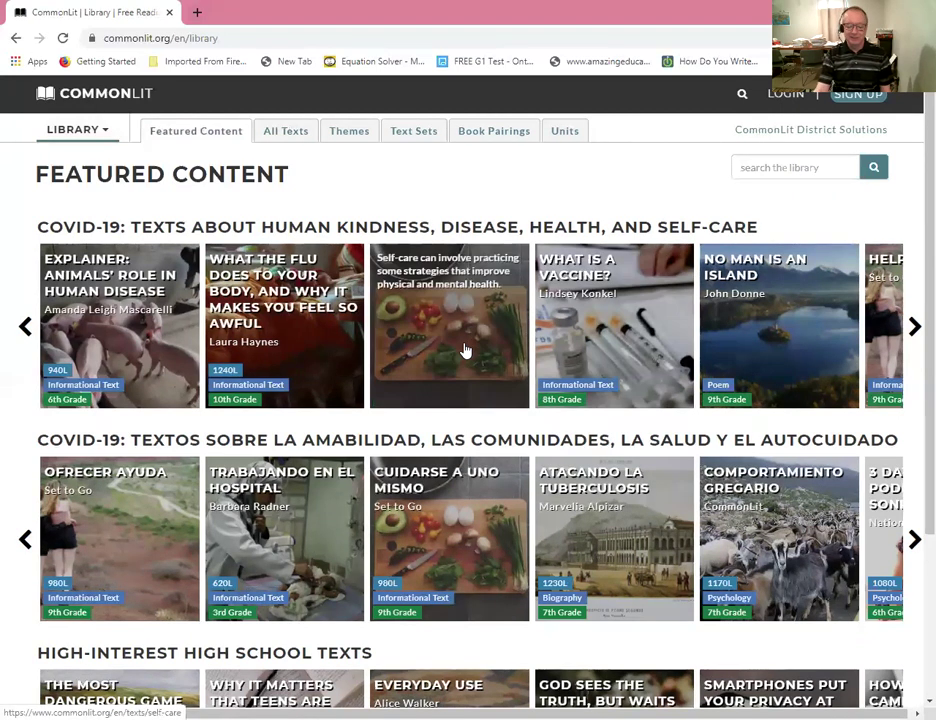
pyautogui.click(465, 352)
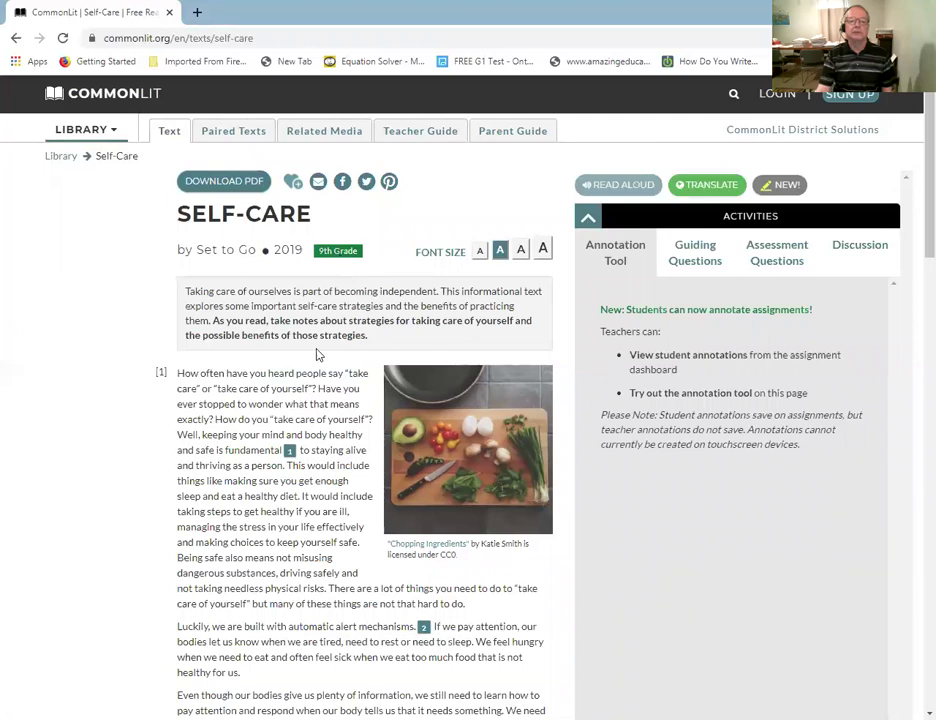
# Read through the Self-Care sections and view footnote 5's definition of 'Deficit'
pyautogui.scroll(-1, 285, 377)
pyautogui.scroll(-1, 287, 377)
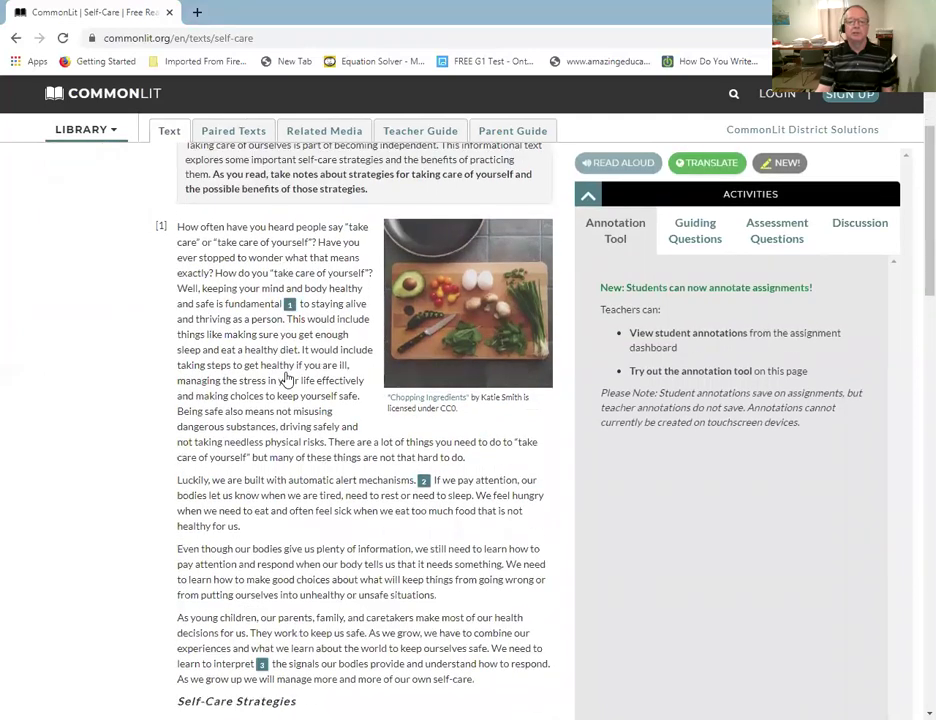
pyautogui.scroll(2, 287, 377)
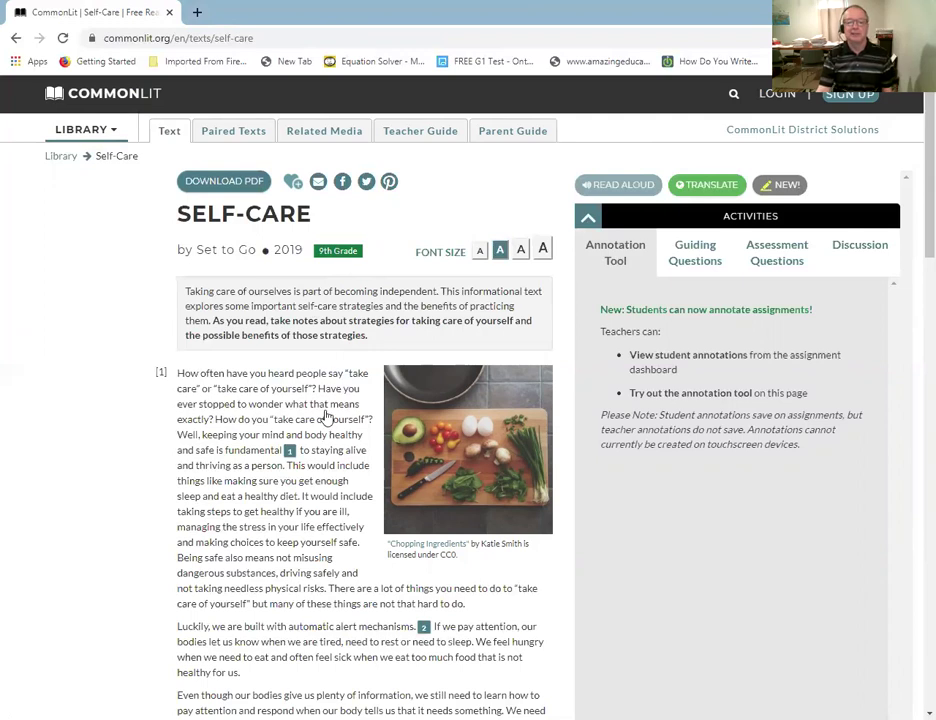
pyautogui.scroll(-1, 328, 438)
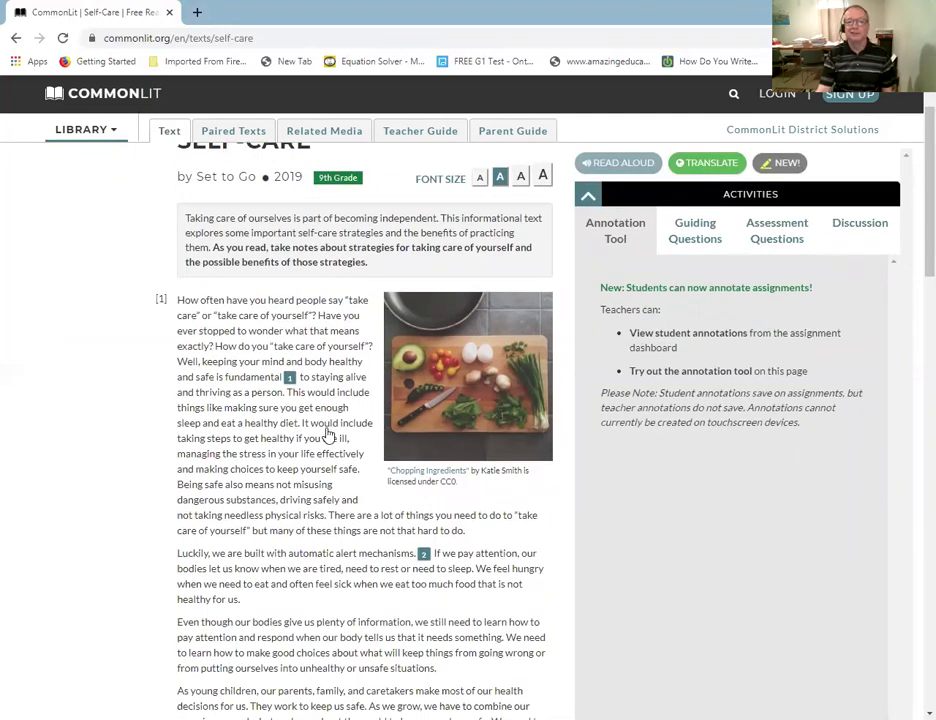
pyautogui.scroll(-2, 328, 436)
pyautogui.scroll(-2, 326, 437)
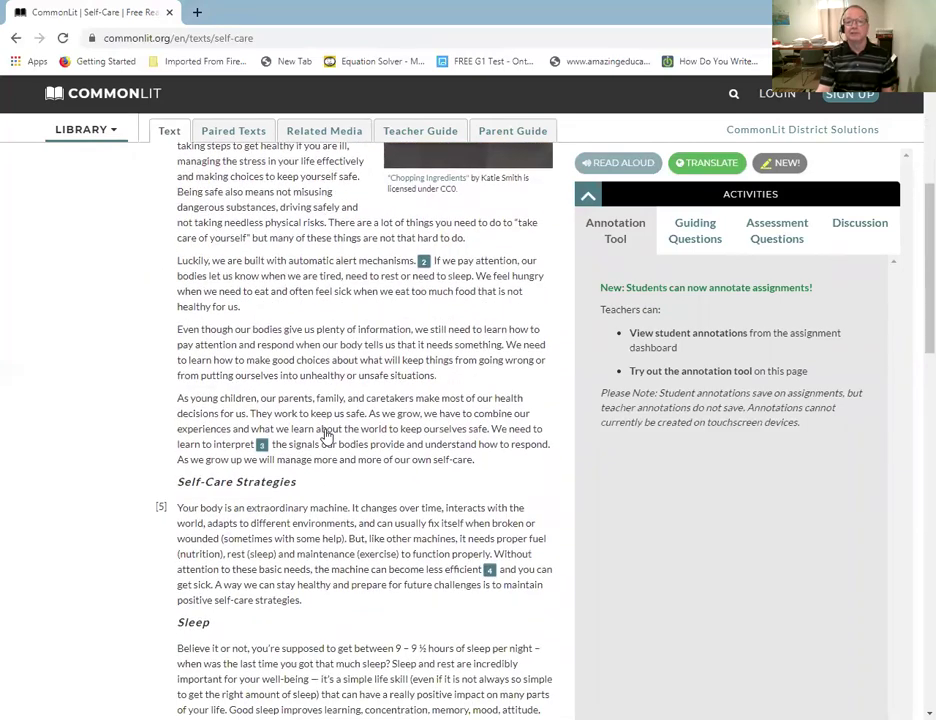
pyautogui.scroll(-3, 326, 436)
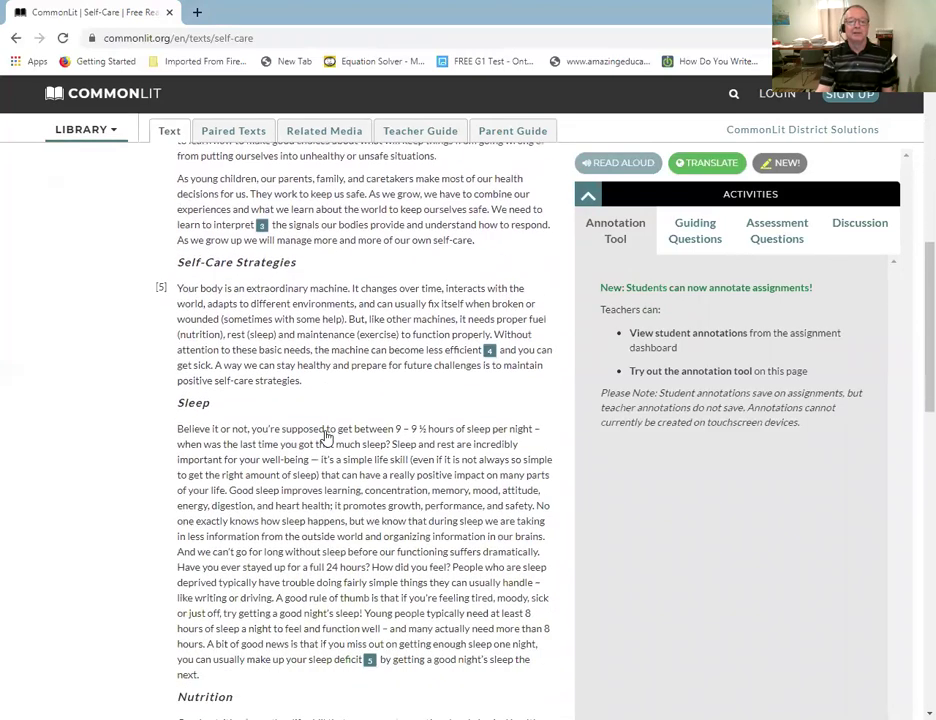
pyautogui.scroll(-9, 326, 436)
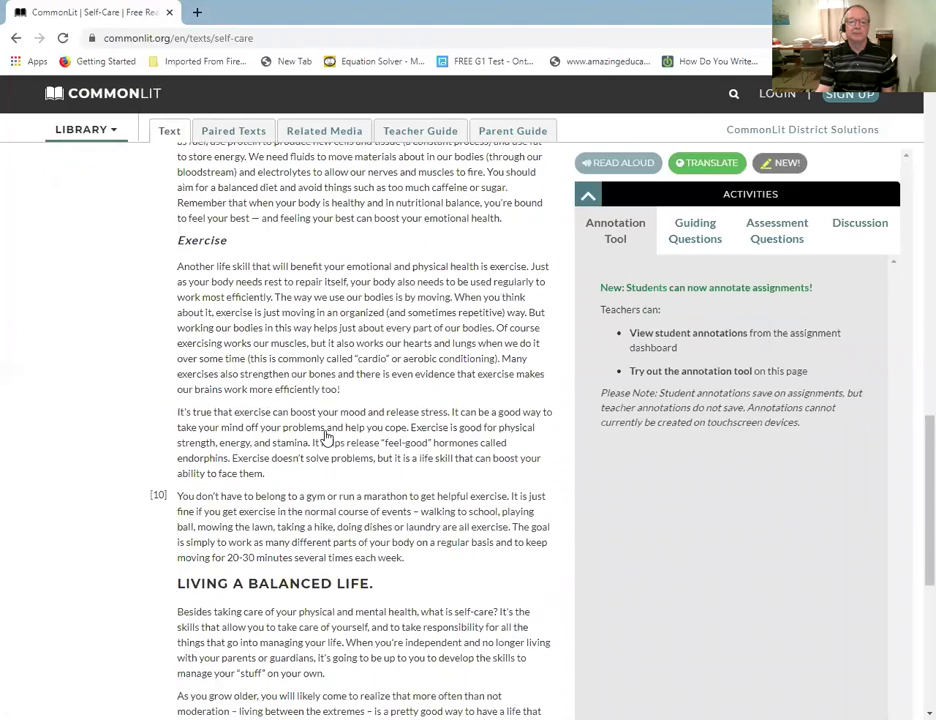
pyautogui.scroll(-6, 326, 437)
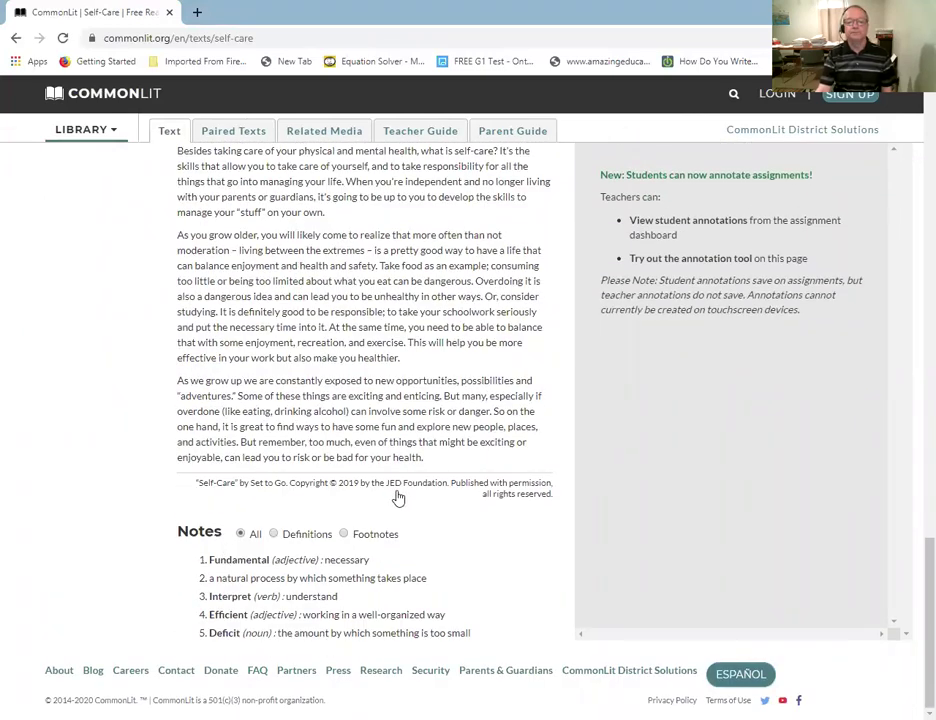
pyautogui.scroll(8, 397, 497)
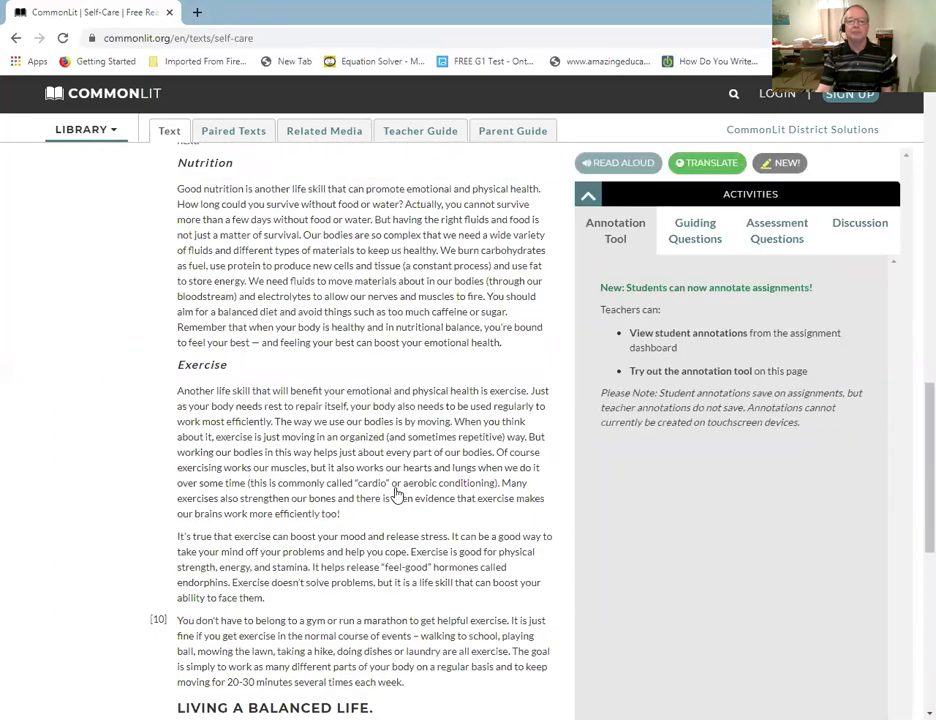
pyautogui.scroll(5, 397, 497)
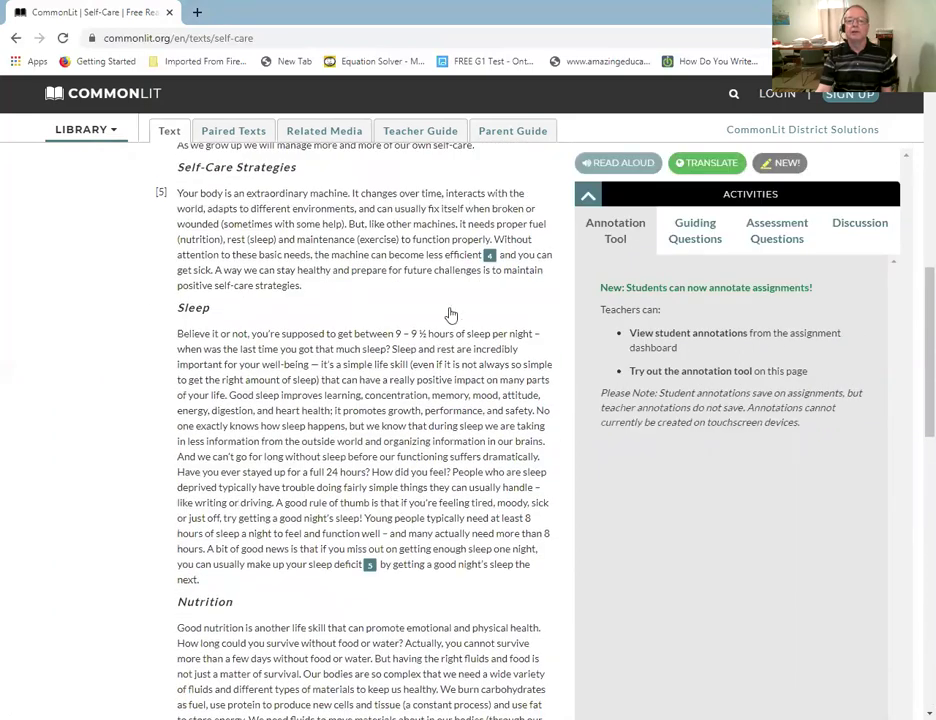
pyautogui.scroll(-3, 392, 578)
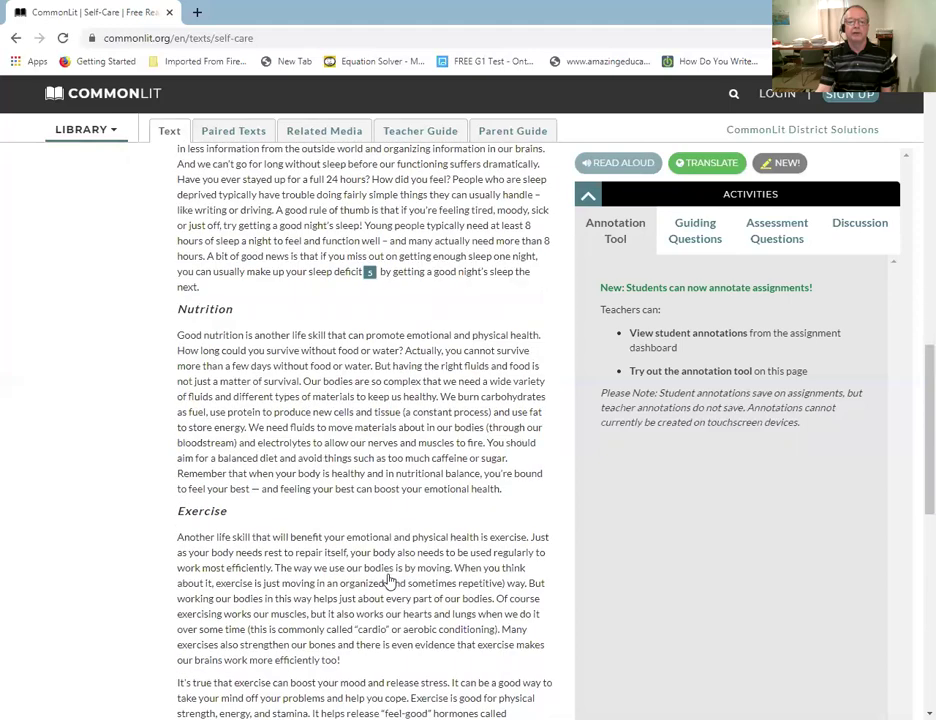
pyautogui.scroll(-6, 389, 580)
pyautogui.scroll(2, 384, 573)
pyautogui.scroll(-1, 386, 578)
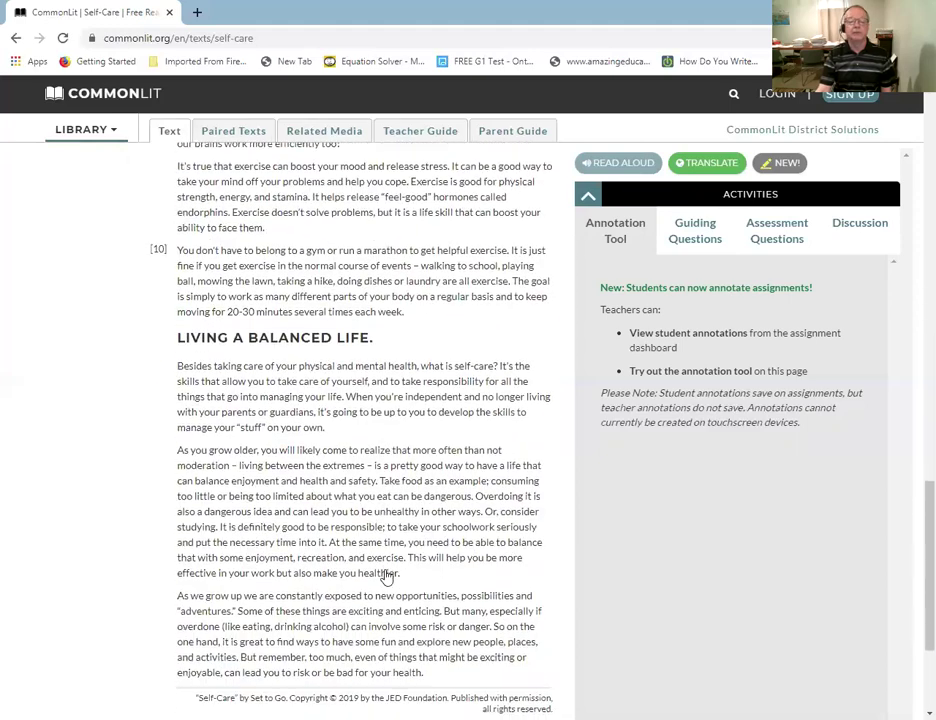
pyautogui.scroll(-3, 386, 577)
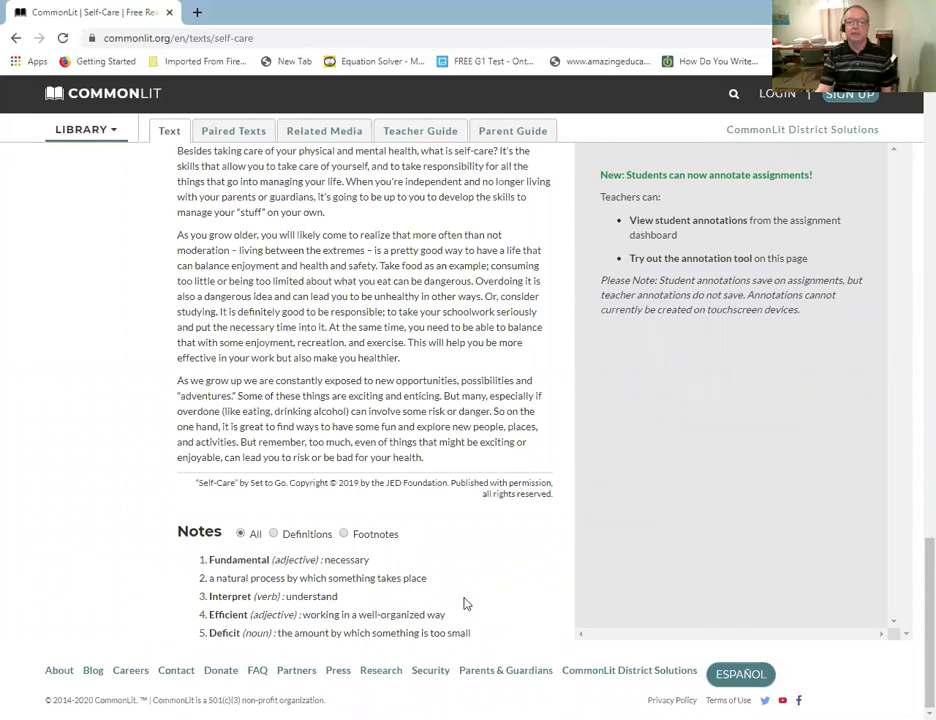
pyautogui.scroll(15, 464, 603)
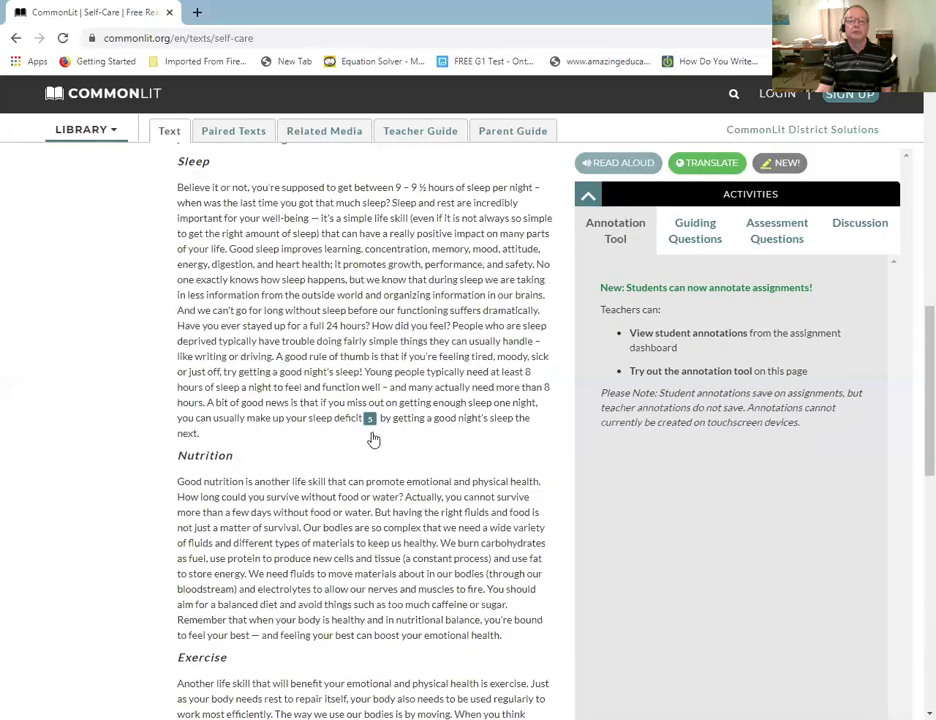
pyautogui.click(369, 421)
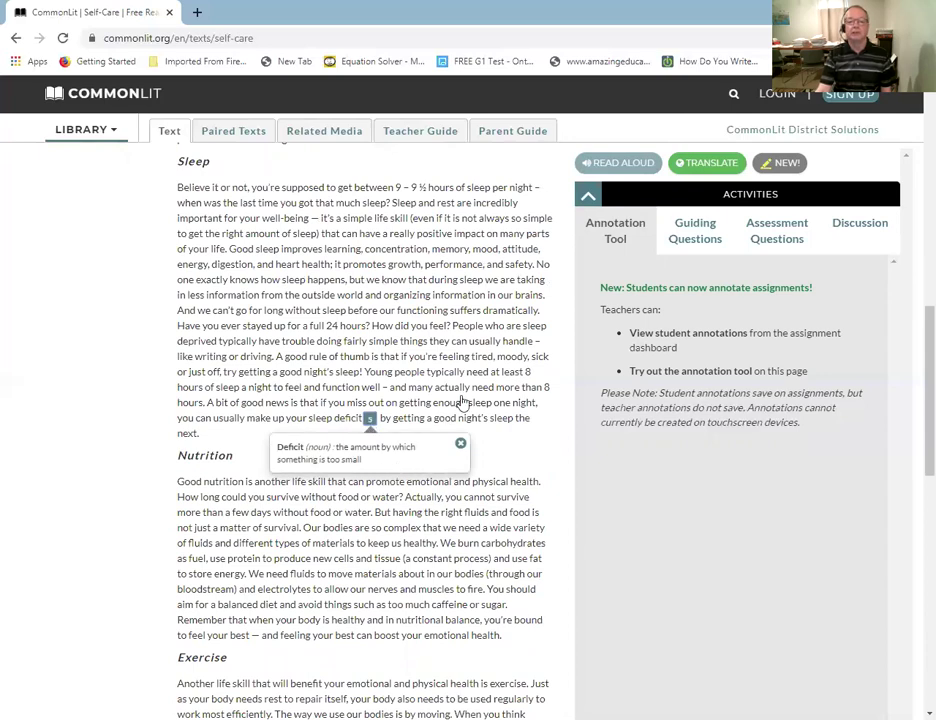
pyautogui.click(345, 378)
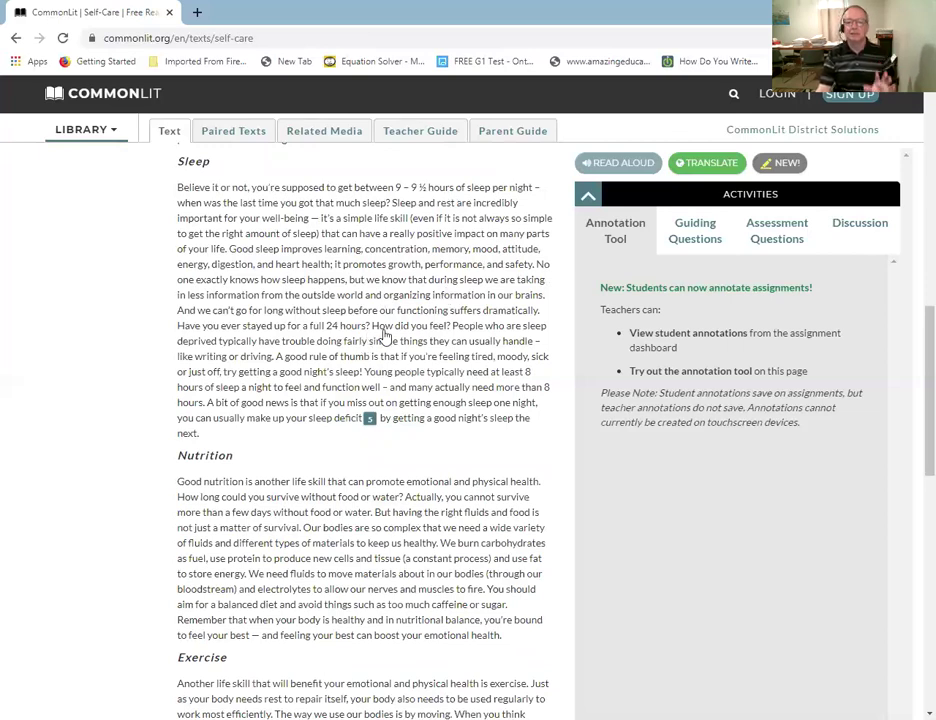
# Answer guiding question 1 with C, 'pay attention to the signals our bodies send.'
pyautogui.click(684, 232)
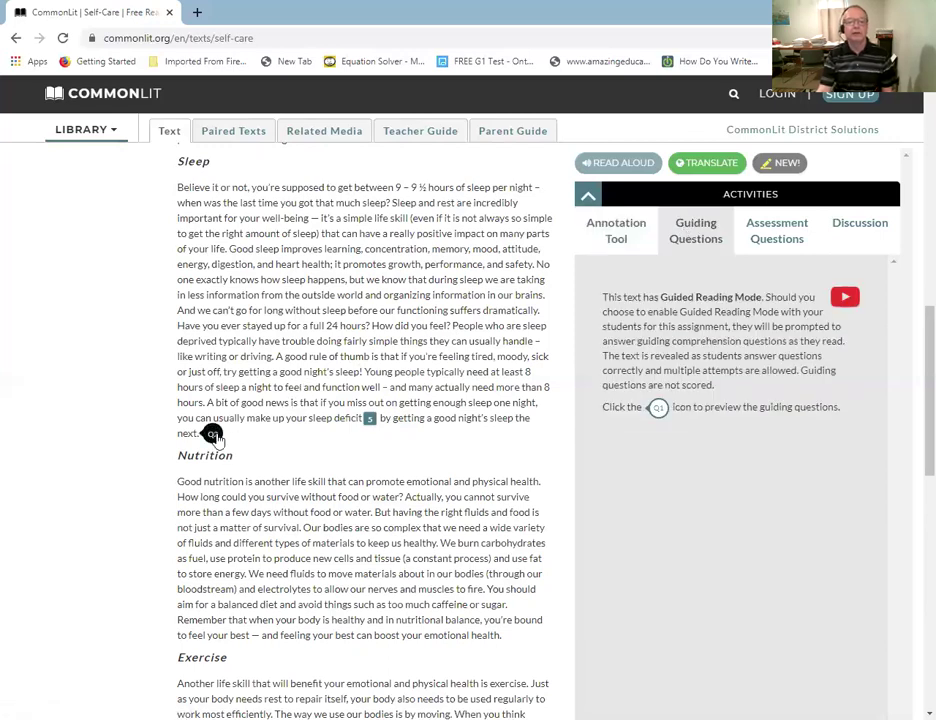
pyautogui.scroll(3, 548, 375)
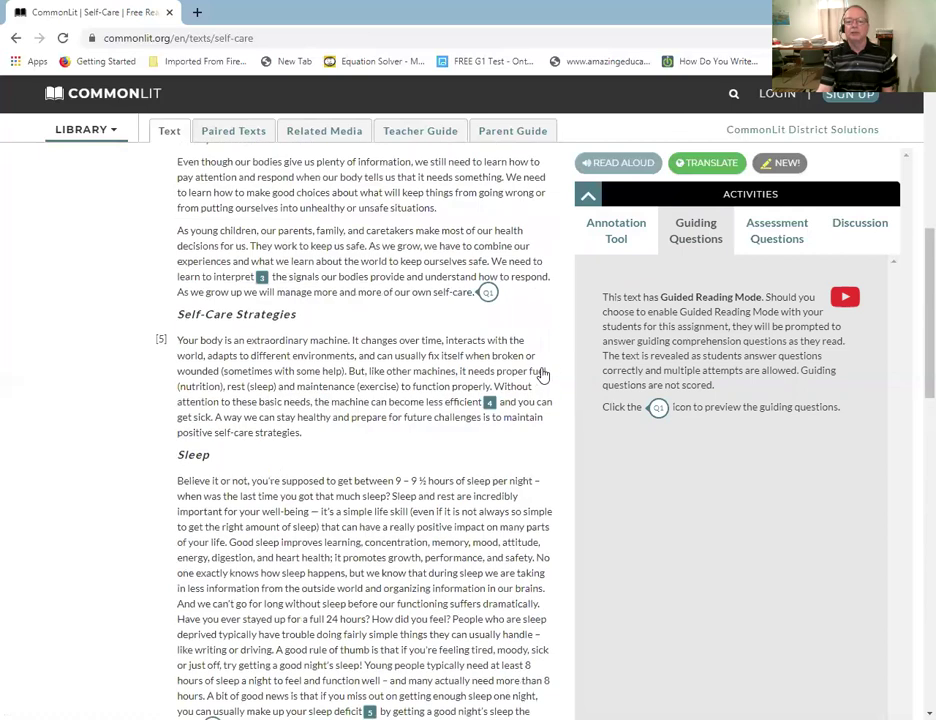
pyautogui.scroll(2, 543, 374)
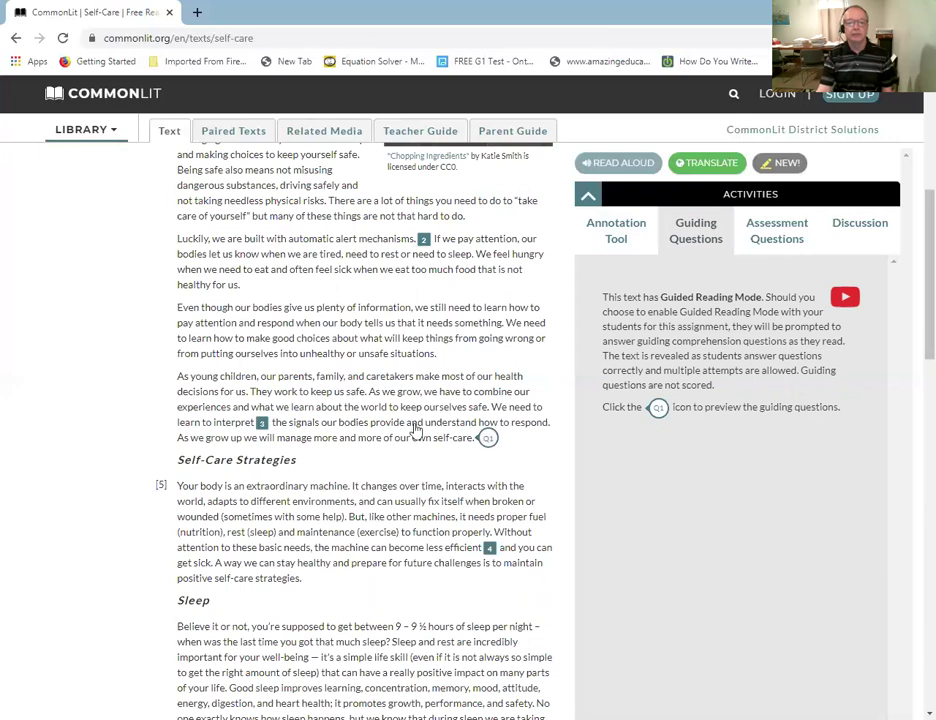
pyautogui.click(487, 440)
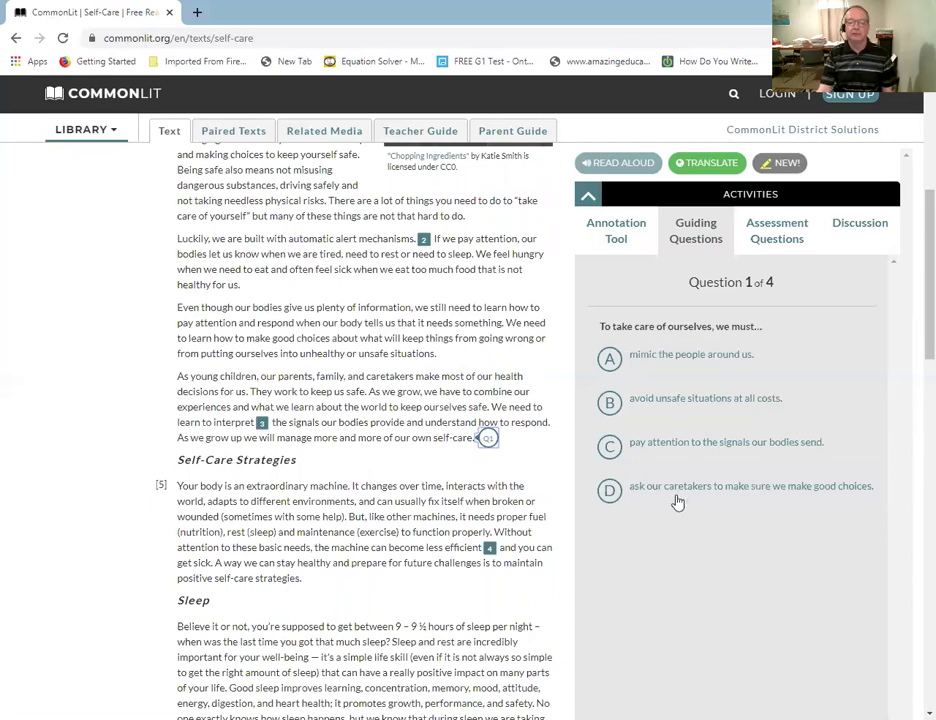
pyautogui.click(612, 449)
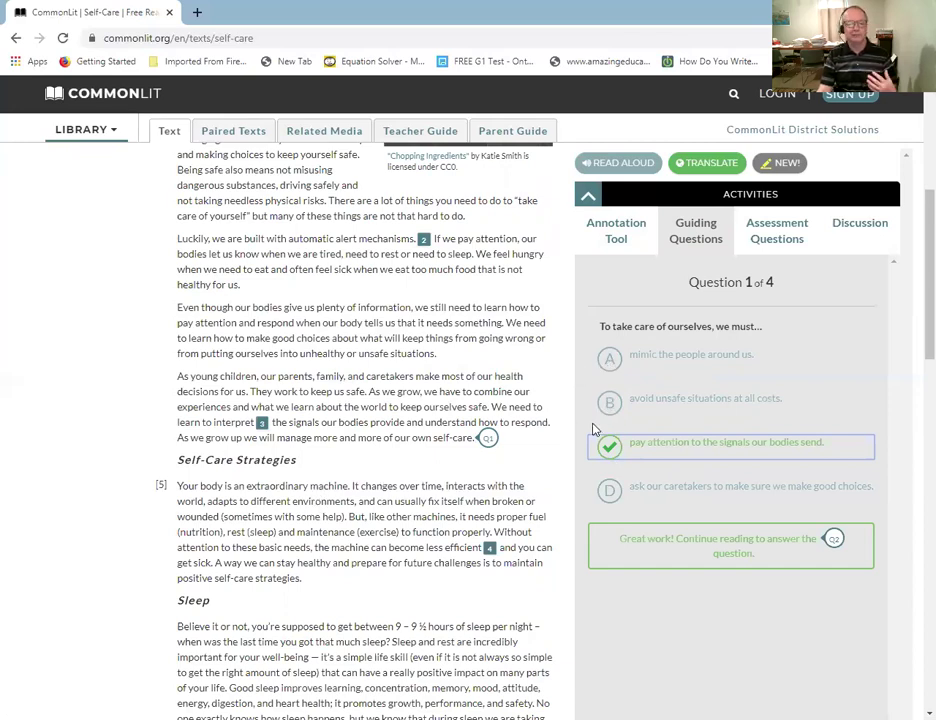
pyautogui.click(511, 403)
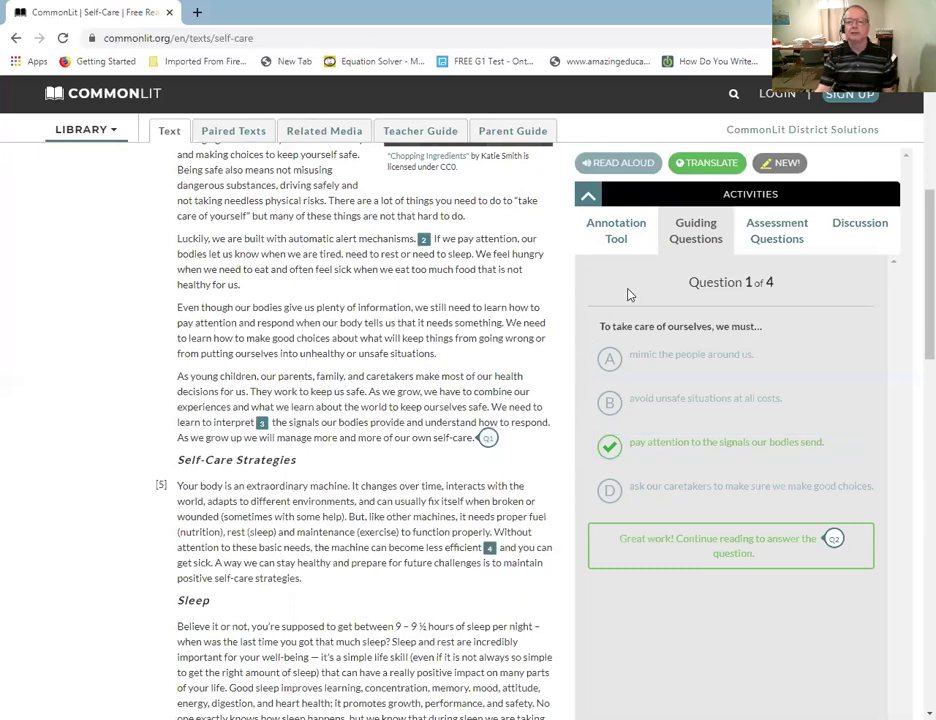
# Page through the Self-Care assessment questions from question 2 to question 5
pyautogui.click(750, 237)
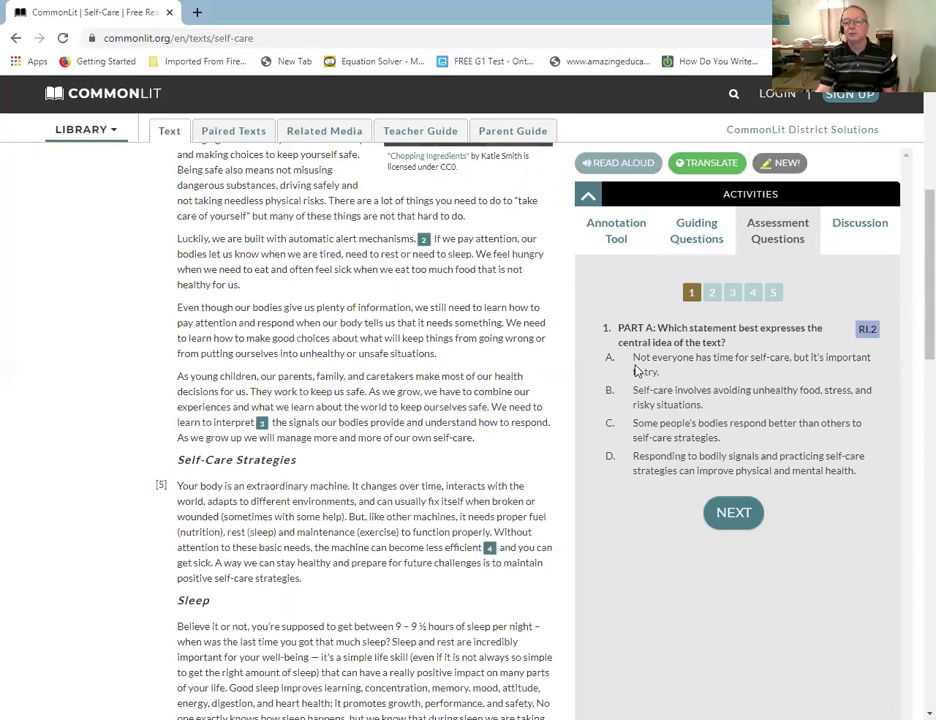
pyautogui.click(711, 294)
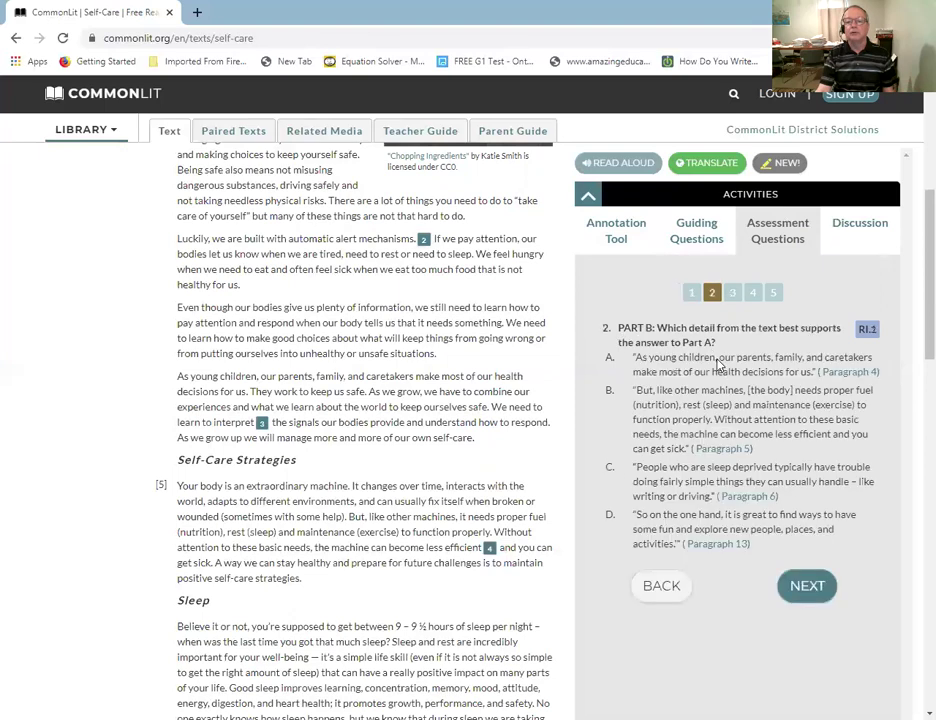
pyautogui.click(814, 598)
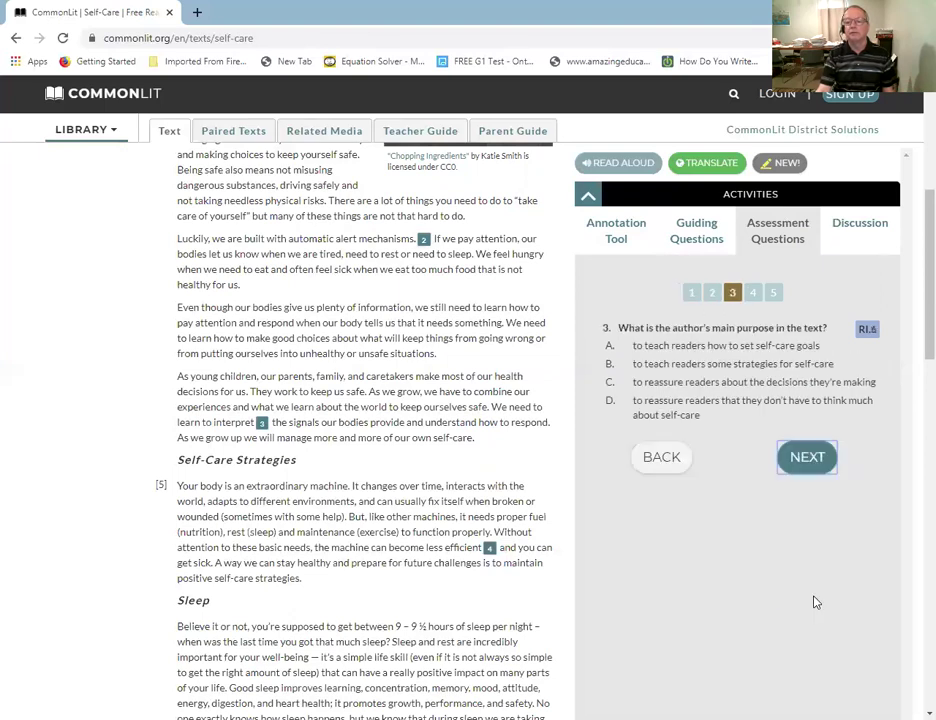
pyautogui.click(797, 466)
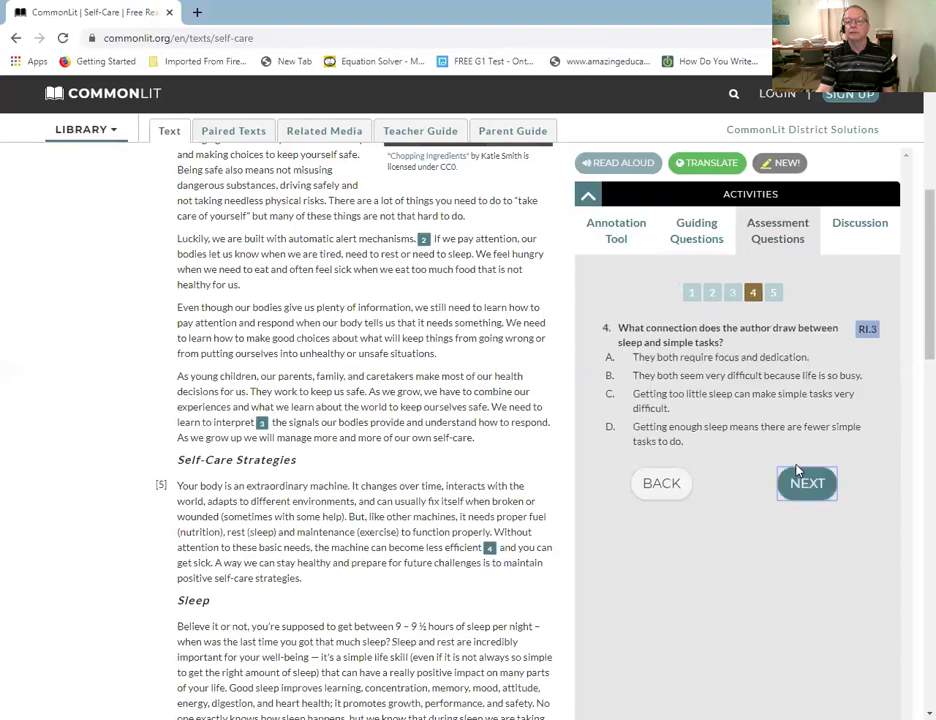
pyautogui.click(802, 482)
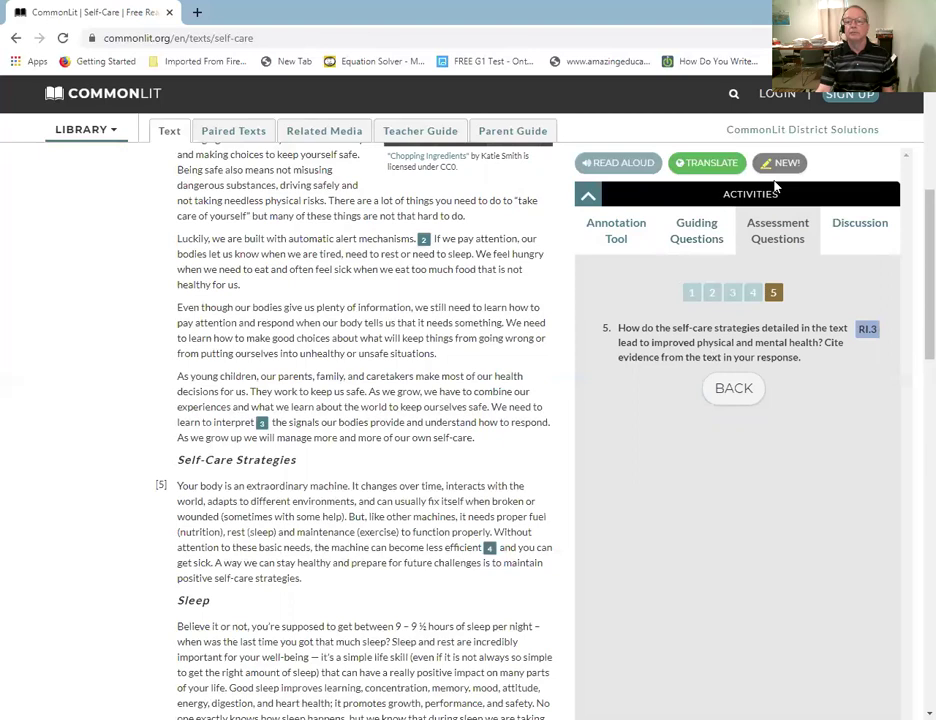
# View discussion question 2, then return to question 1 on useful self-care habits
pyautogui.click(868, 232)
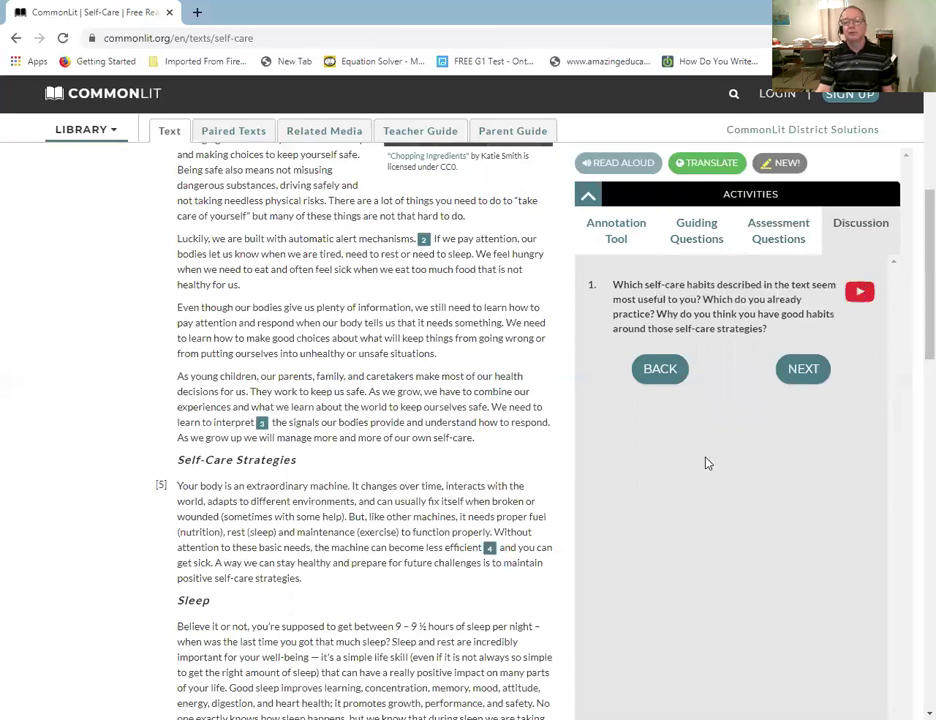
pyautogui.click(803, 378)
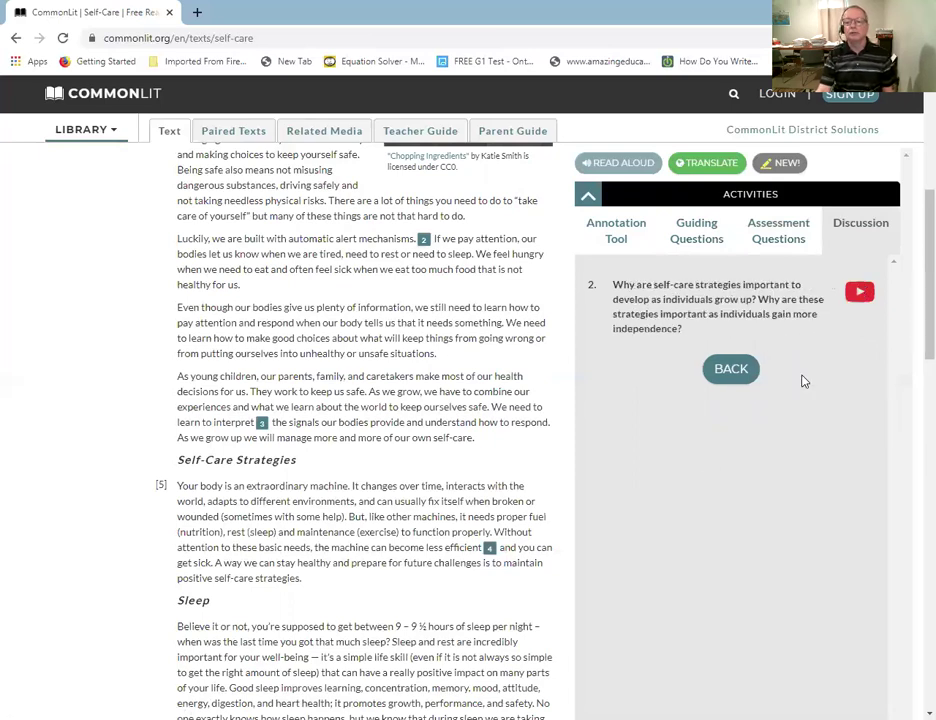
pyautogui.click(731, 370)
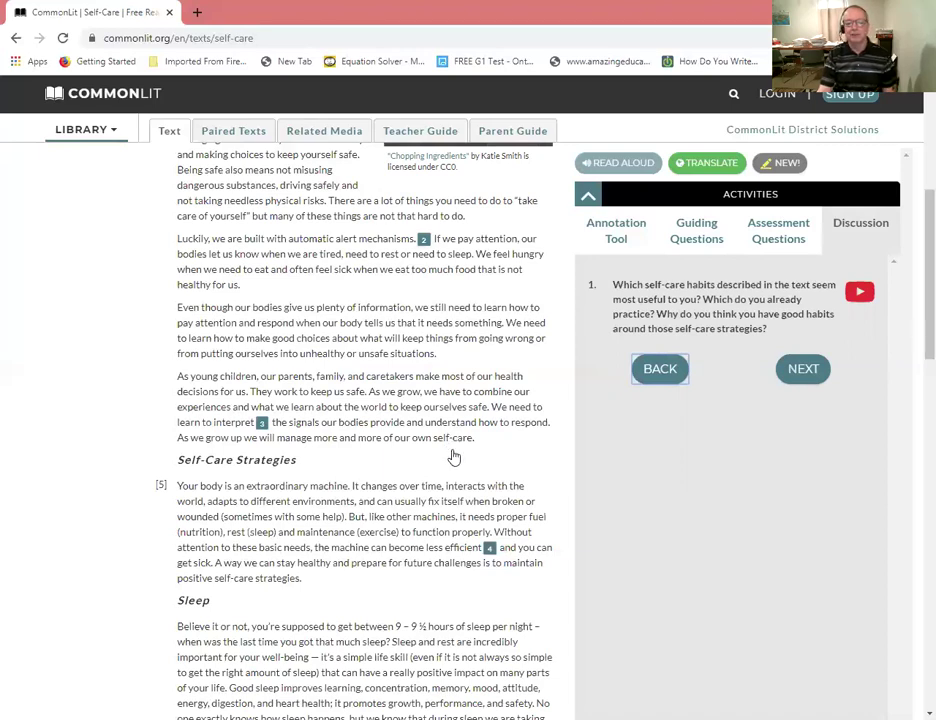
# View the Self-Care Parent Guide, then return to the CommonLit home page
pyautogui.scroll(5, 465, 448)
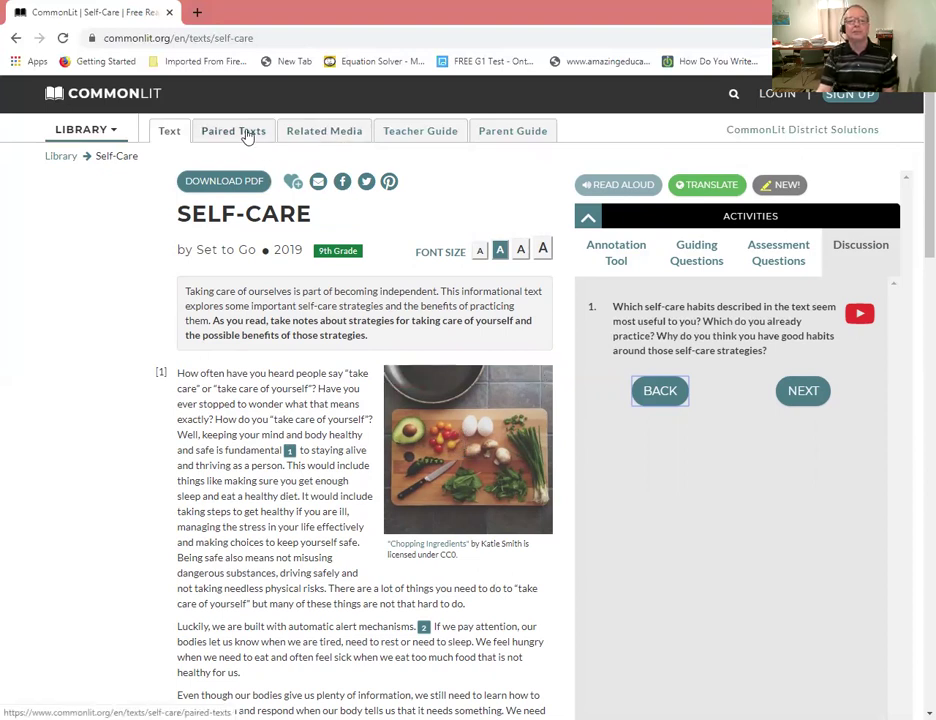
pyautogui.click(506, 137)
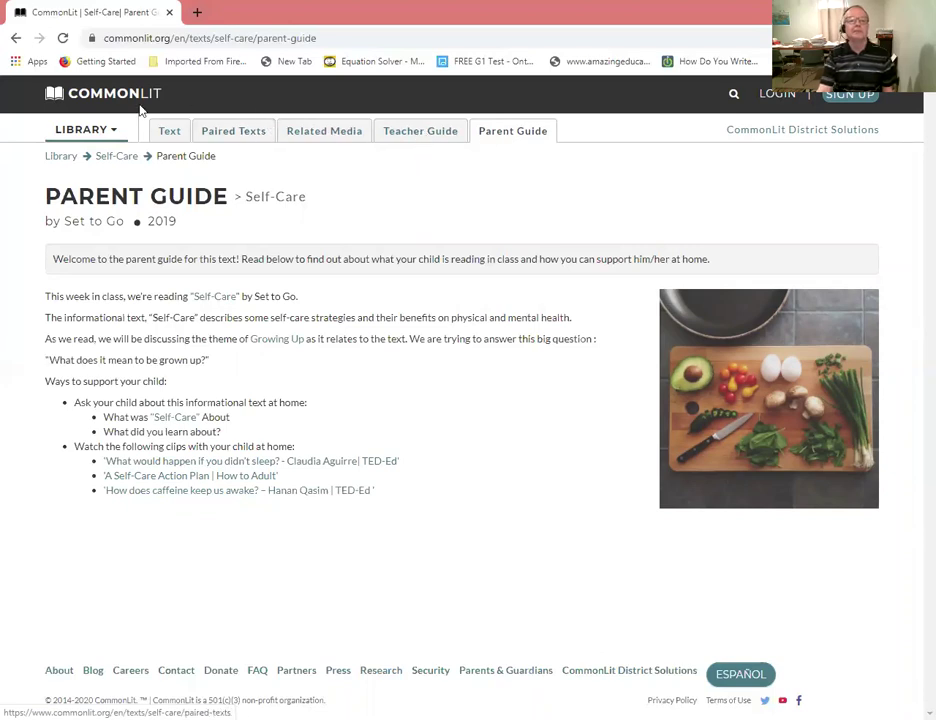
pyautogui.click(97, 100)
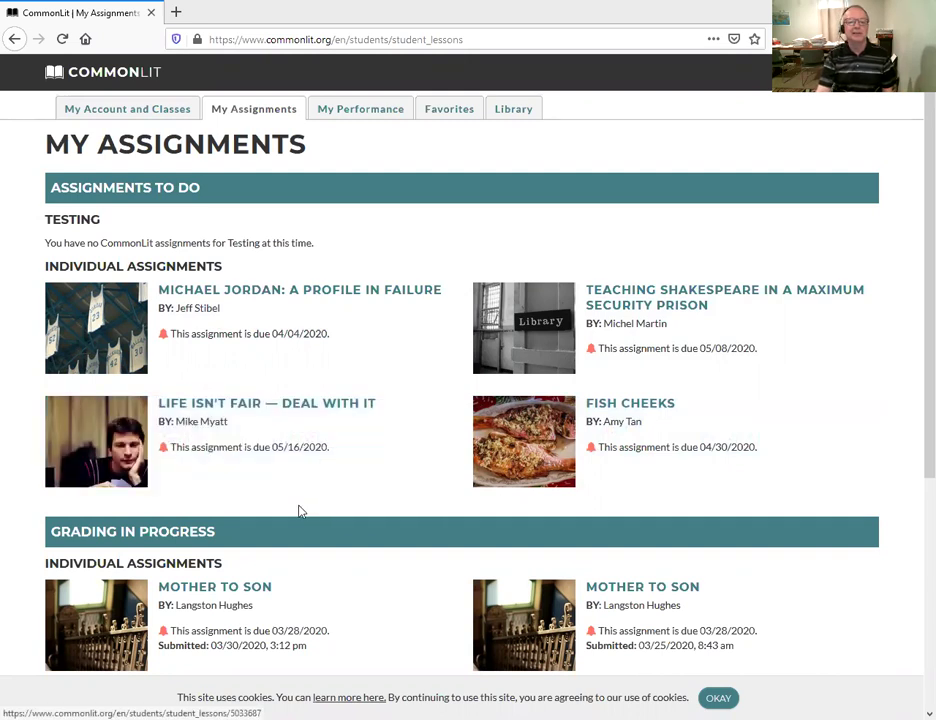
# Start the 'Life Isn't Fair — Deal With It' assignment from its card
pyautogui.moveTo(194, 480)
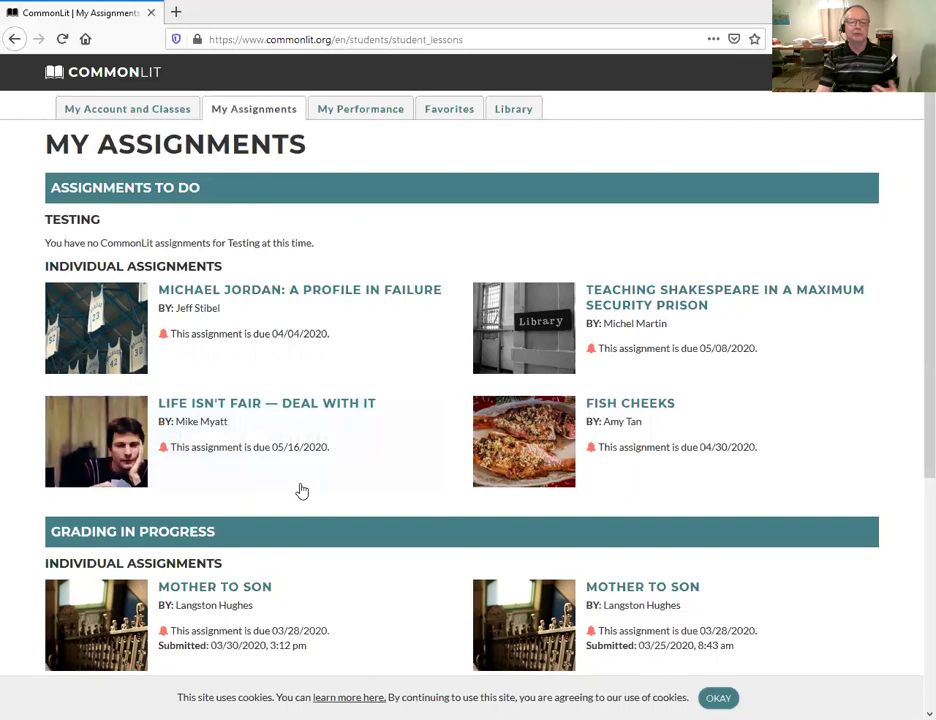
pyautogui.click(256, 444)
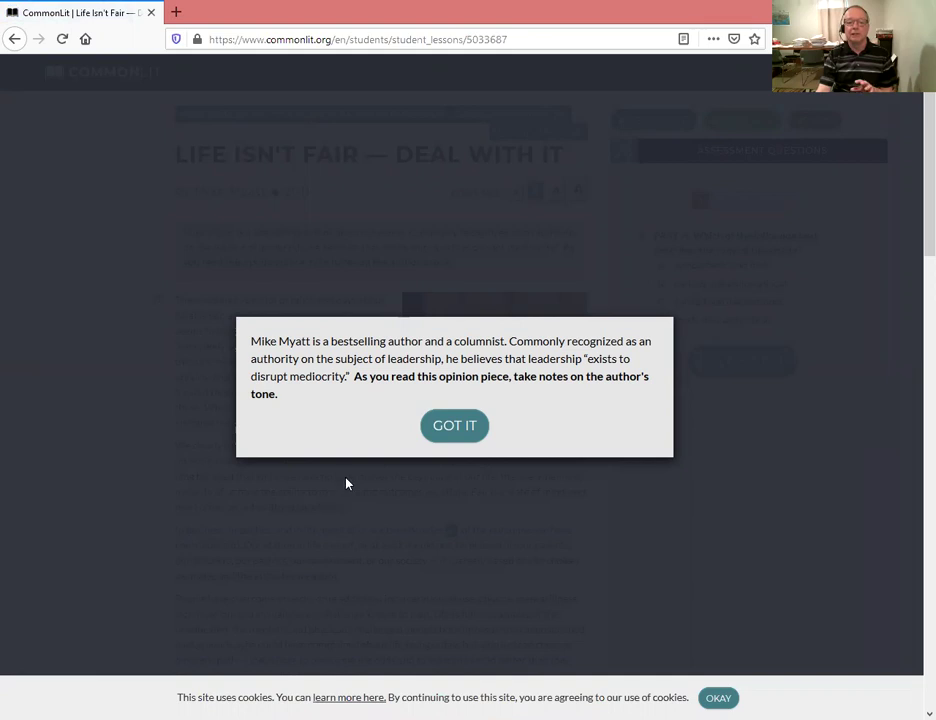
# Dismiss the author introduction note and bring question 1 on the article's tone into view
pyautogui.click(446, 430)
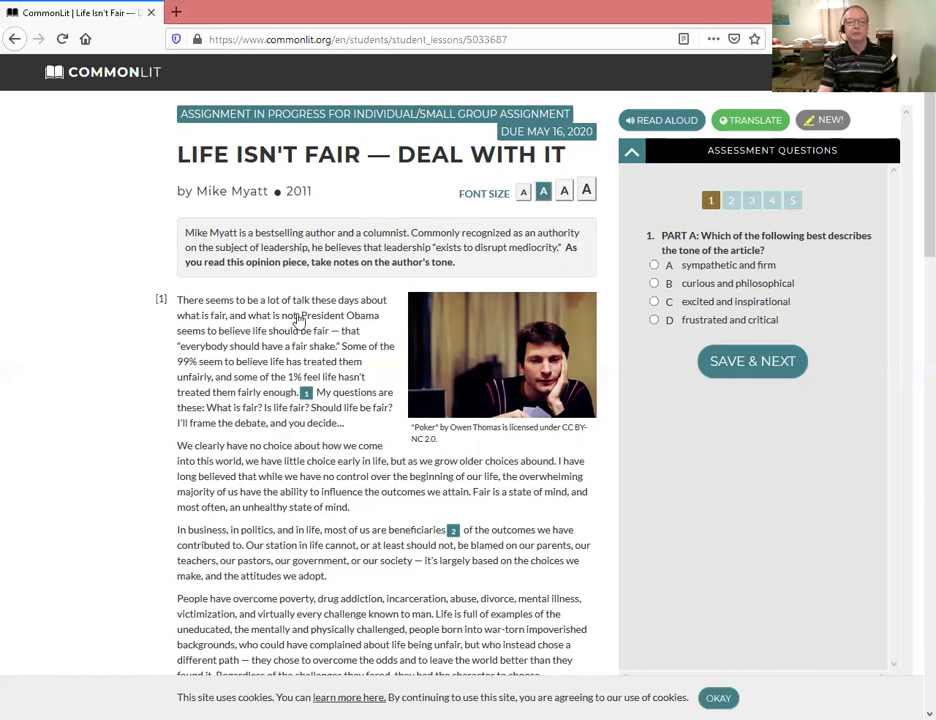
pyautogui.scroll(-1, 299, 322)
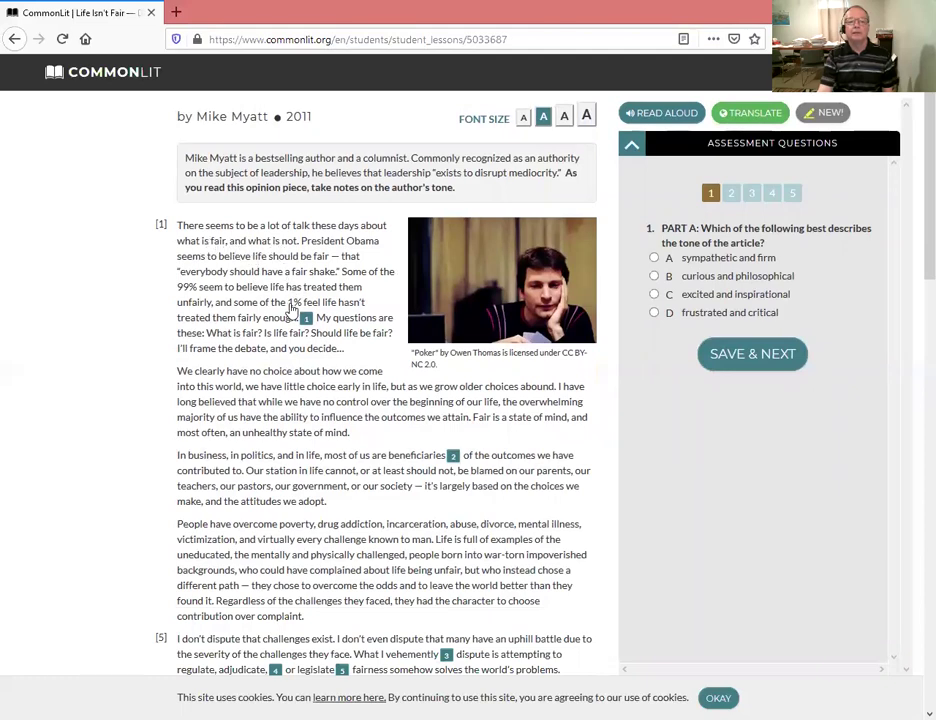
# Scroll down through the Life Isn't Fair article and its Notes, then back to the top
pyautogui.scroll(-1, 313, 500)
pyautogui.scroll(-6, 313, 500)
pyautogui.scroll(-5, 313, 500)
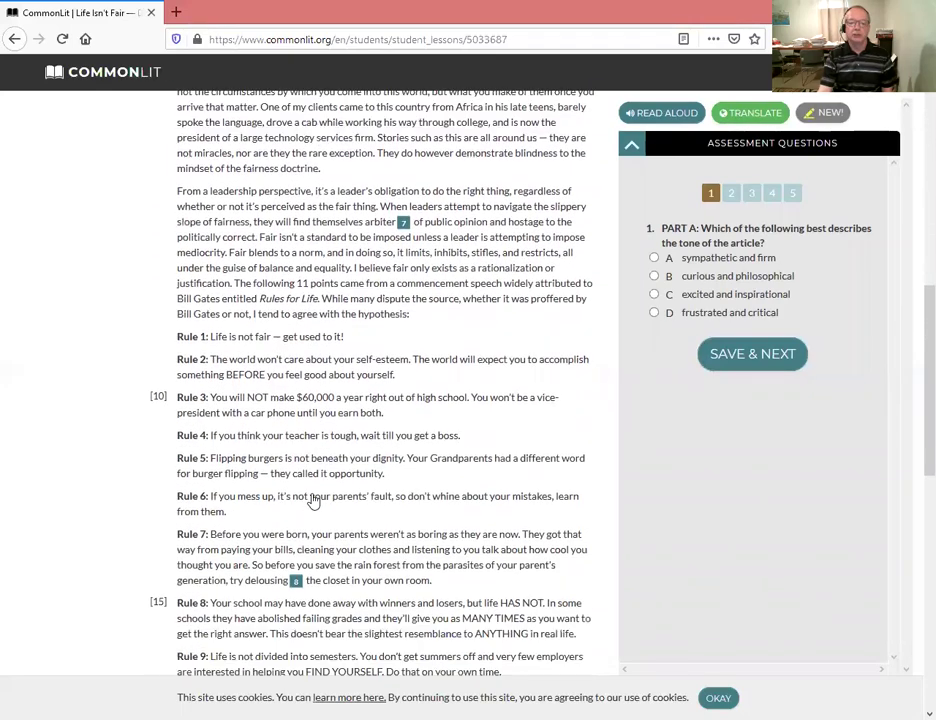
pyautogui.scroll(-2, 313, 500)
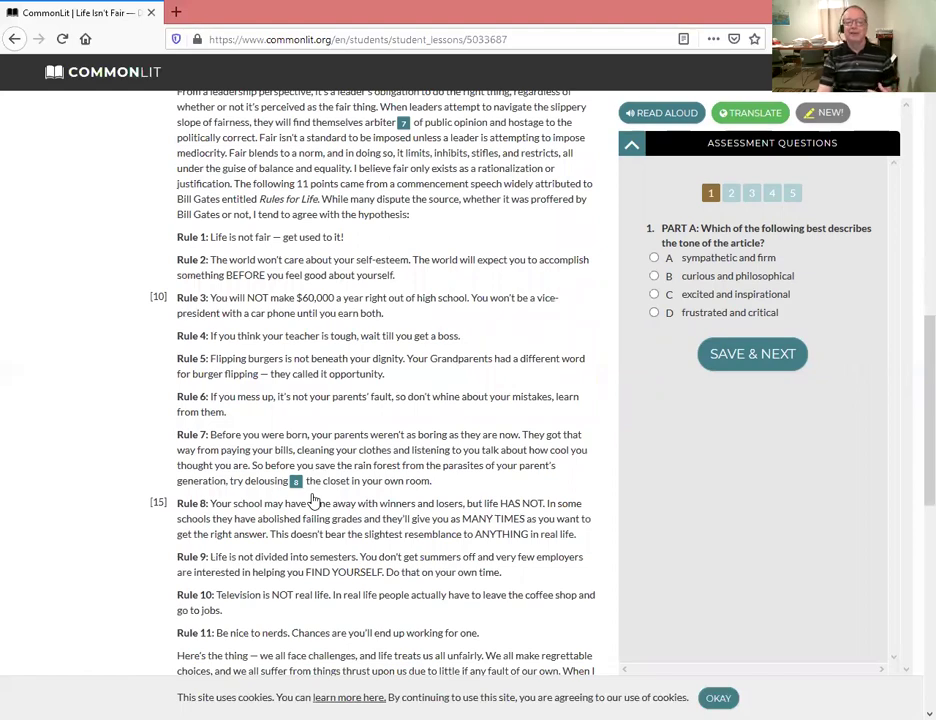
pyautogui.scroll(15, 313, 500)
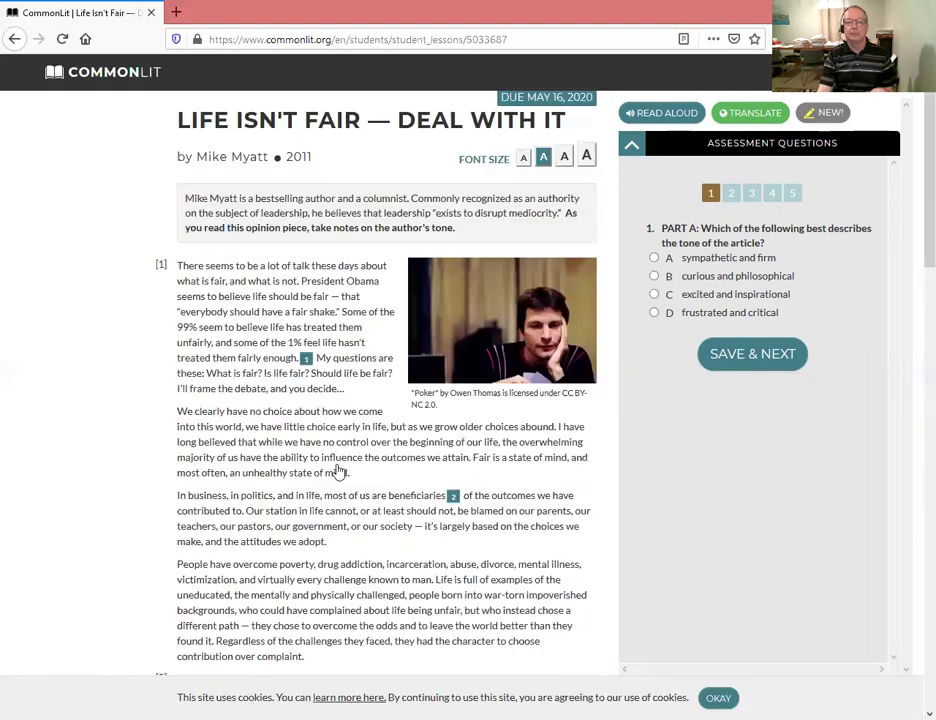
pyautogui.scroll(1, 340, 474)
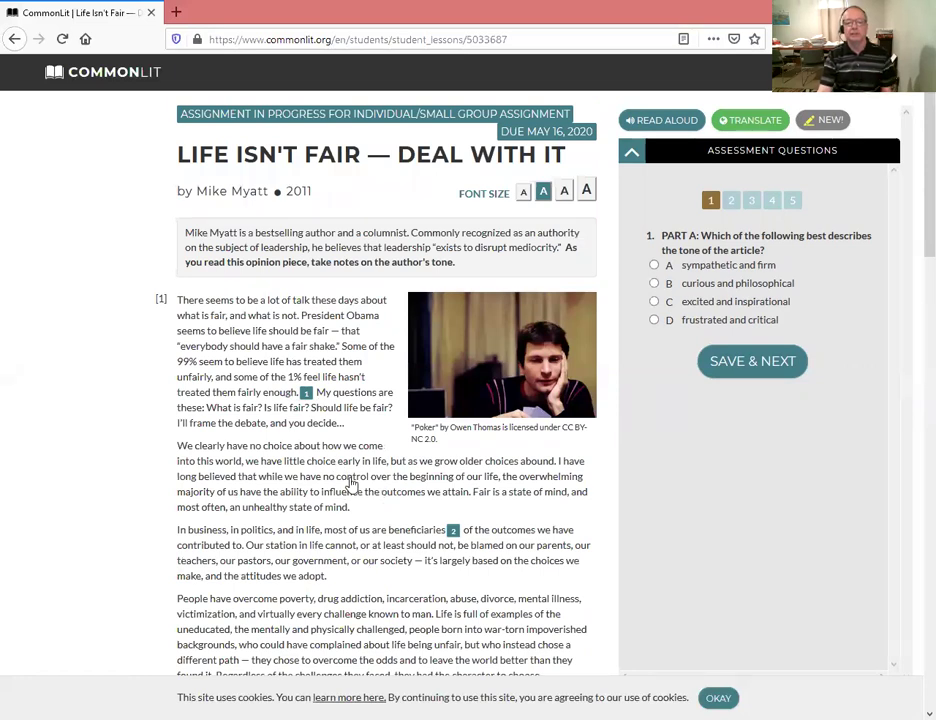
pyautogui.scroll(-3, 351, 484)
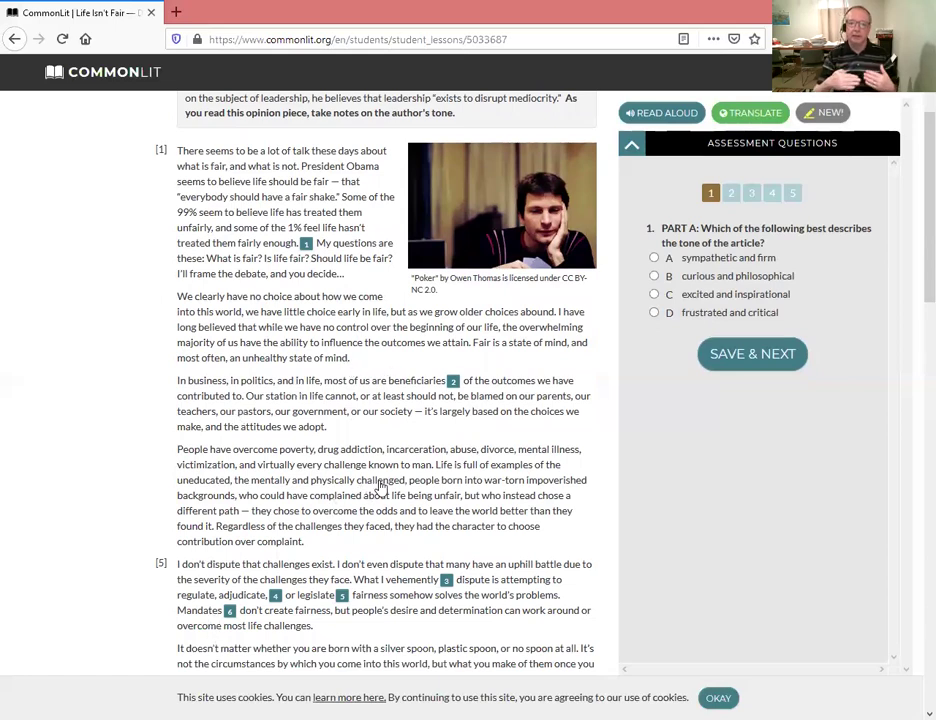
pyautogui.scroll(-4, 410, 477)
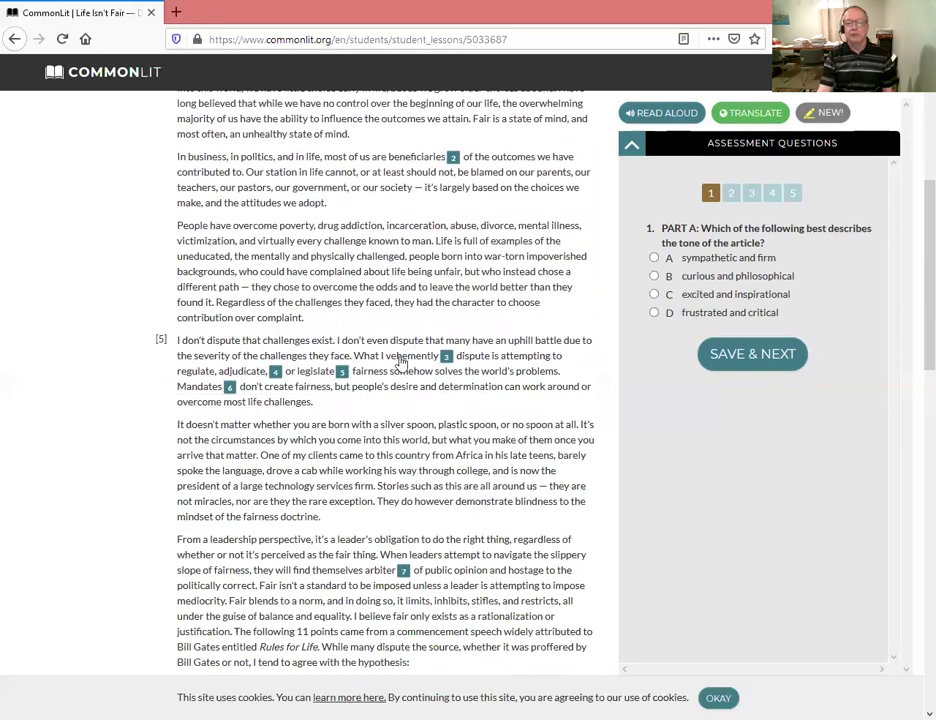
pyautogui.scroll(-3, 405, 372)
pyautogui.scroll(-10, 410, 382)
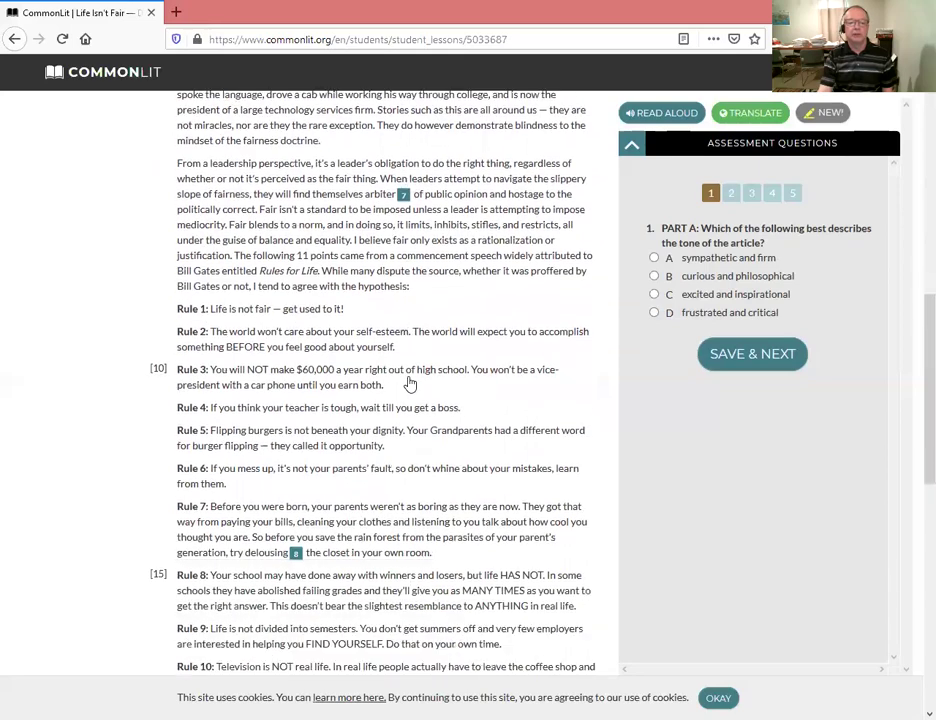
pyautogui.scroll(-8, 410, 383)
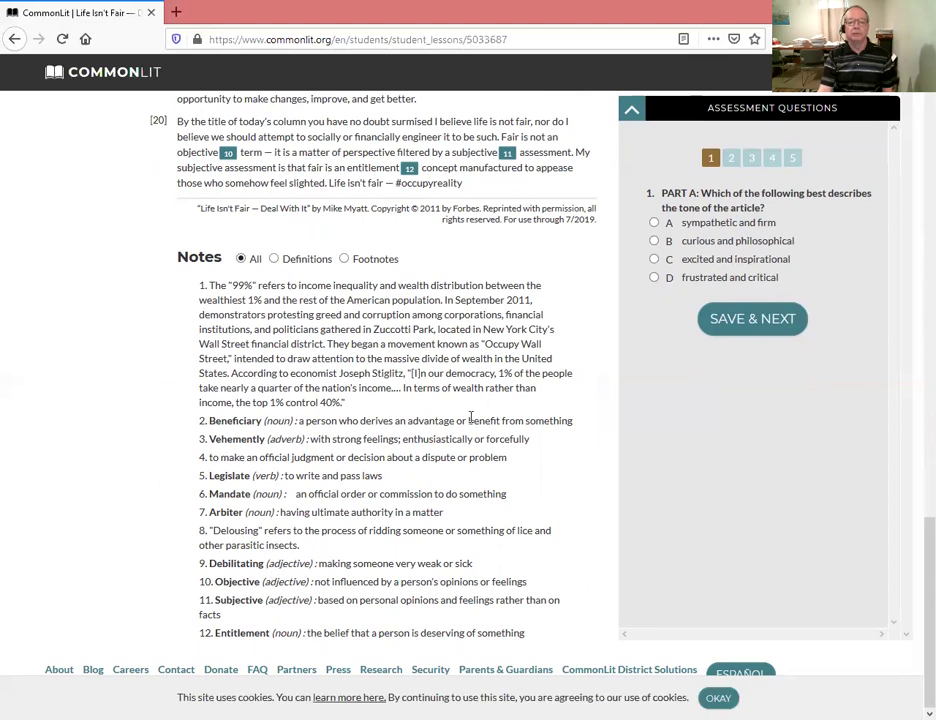
pyautogui.scroll(2, 470, 418)
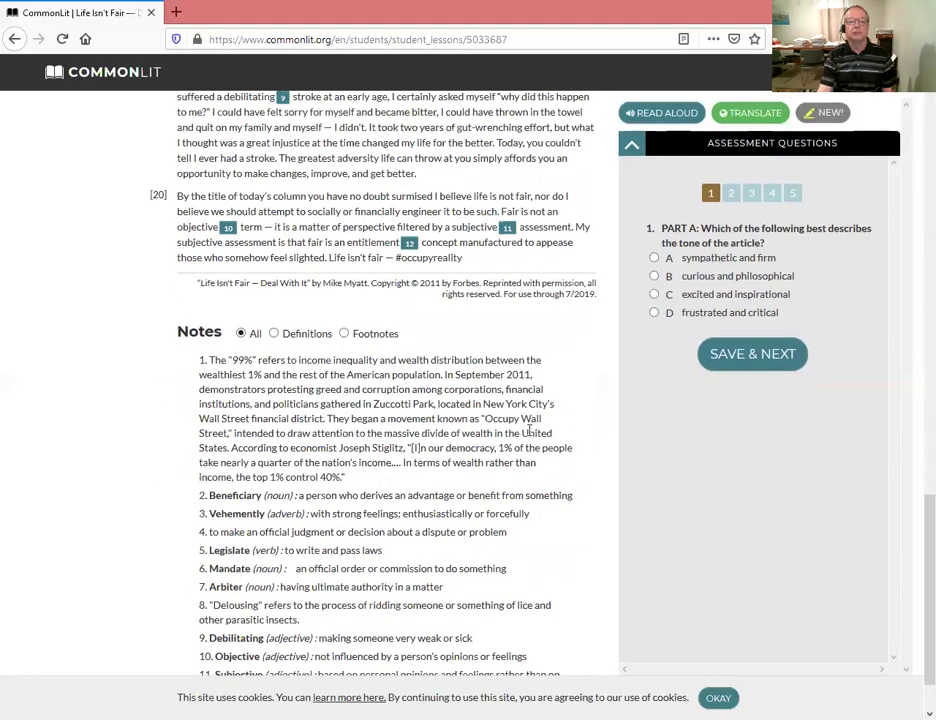
pyautogui.scroll(10, 484, 431)
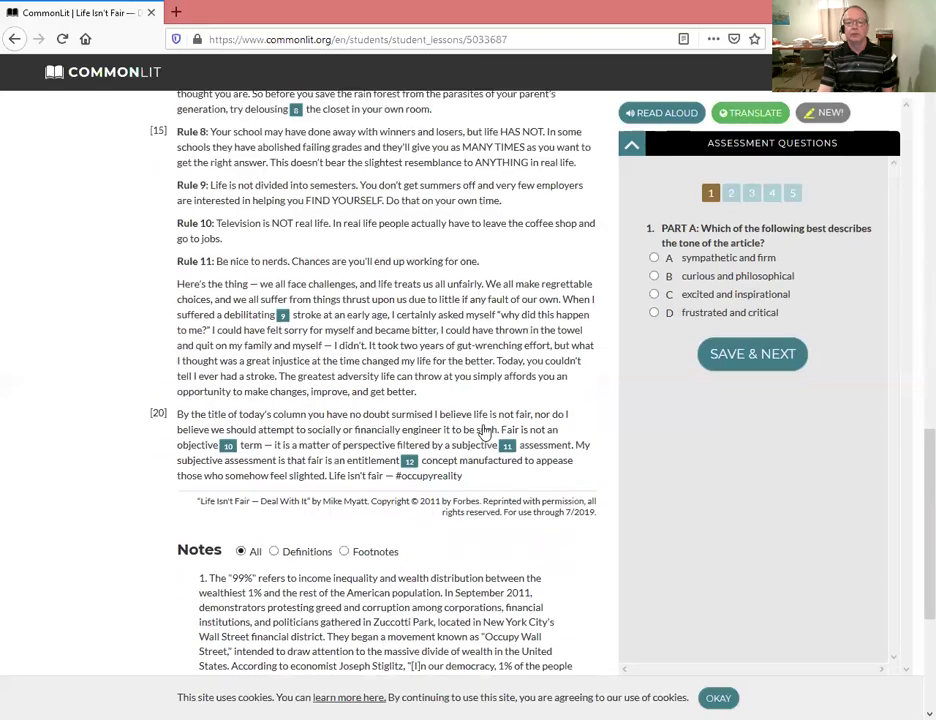
pyautogui.scroll(8, 484, 431)
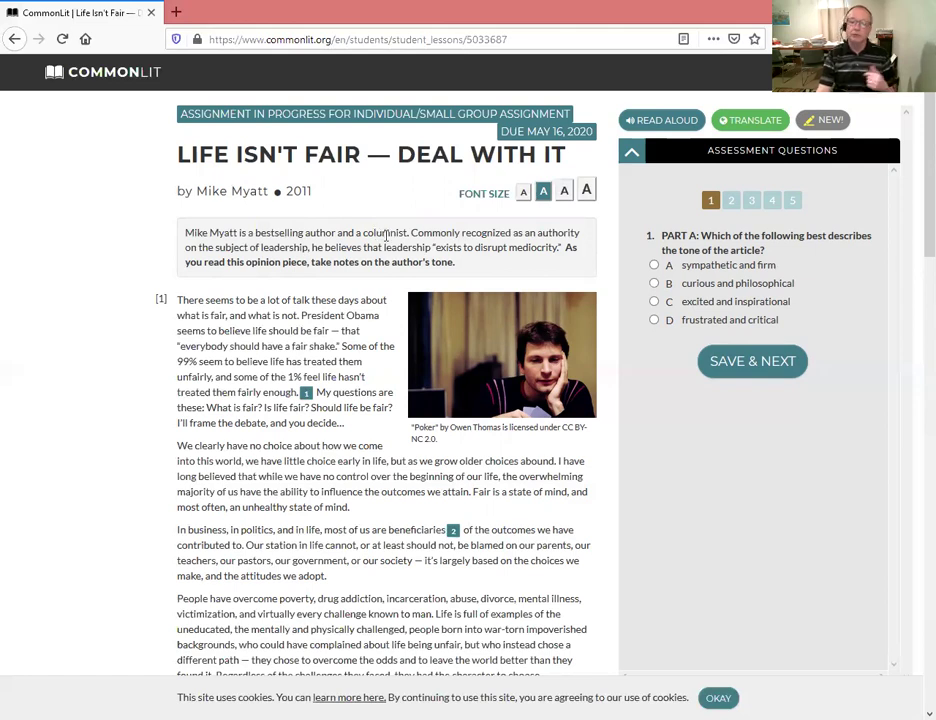
pyautogui.click(664, 122)
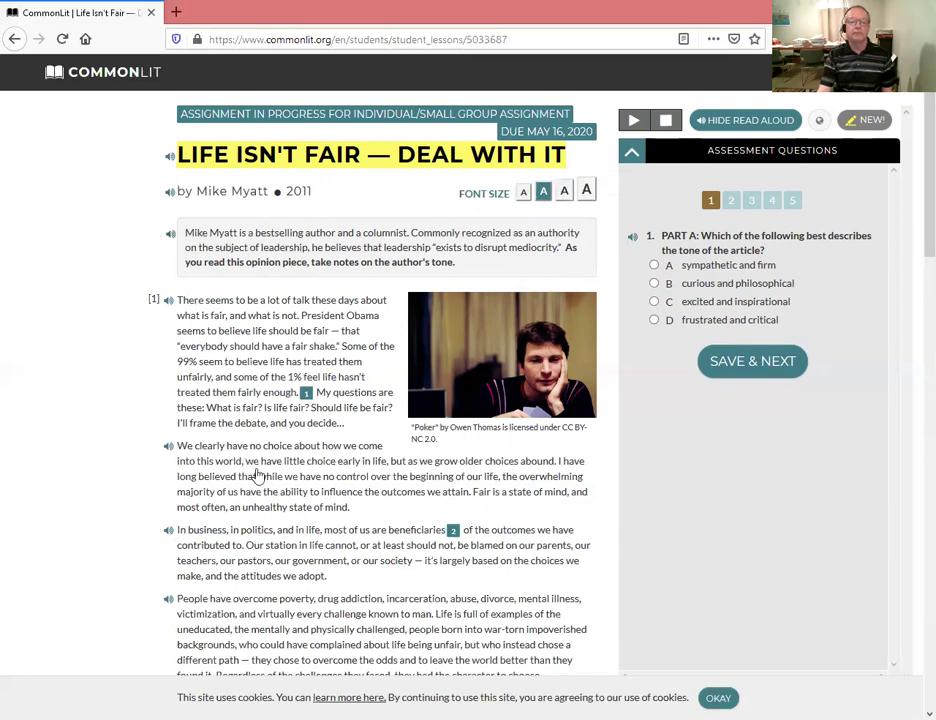
pyautogui.scroll(-5, 310, 480)
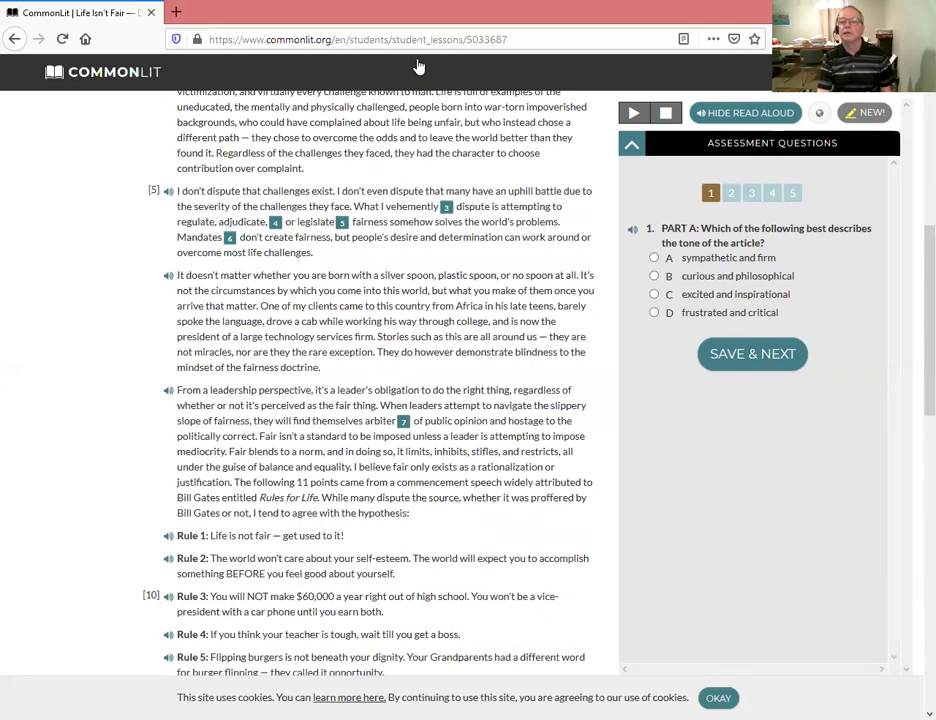
pyautogui.click(168, 277)
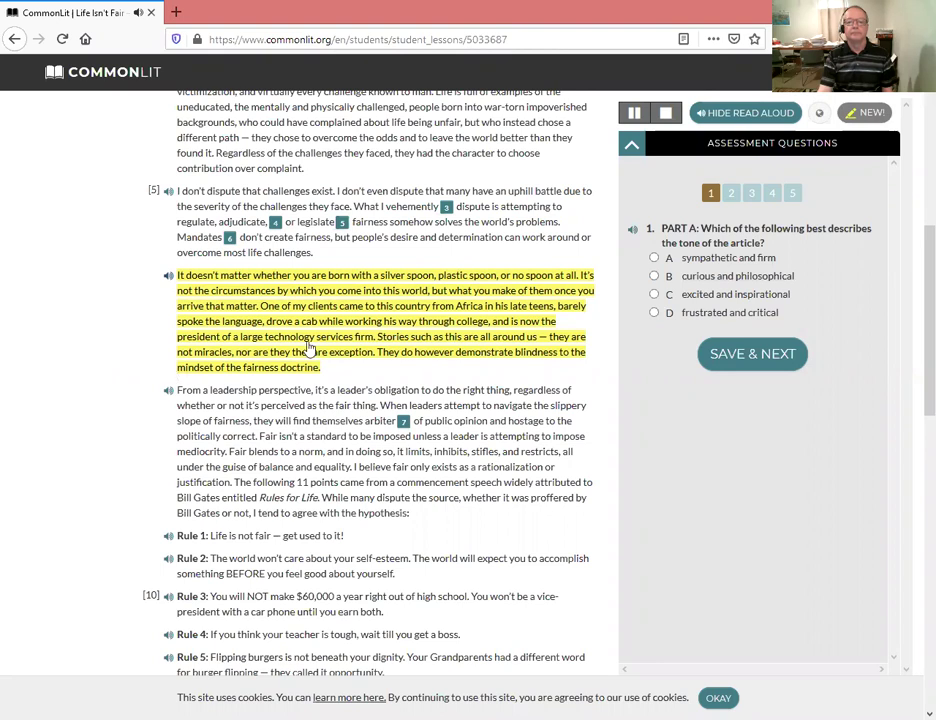
pyautogui.click(720, 118)
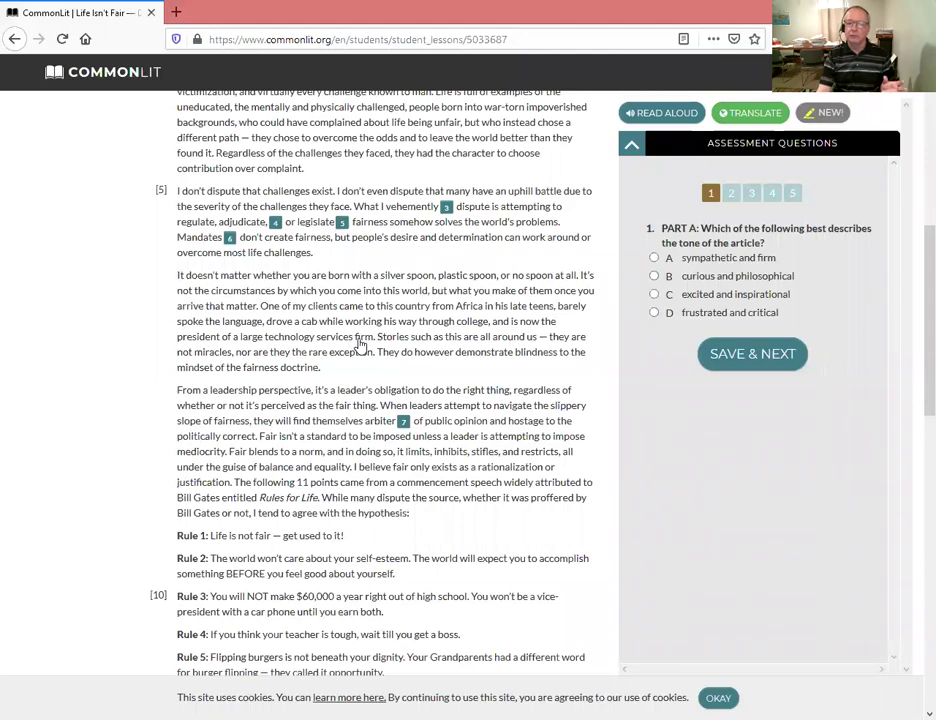
pyautogui.scroll(5, 503, 386)
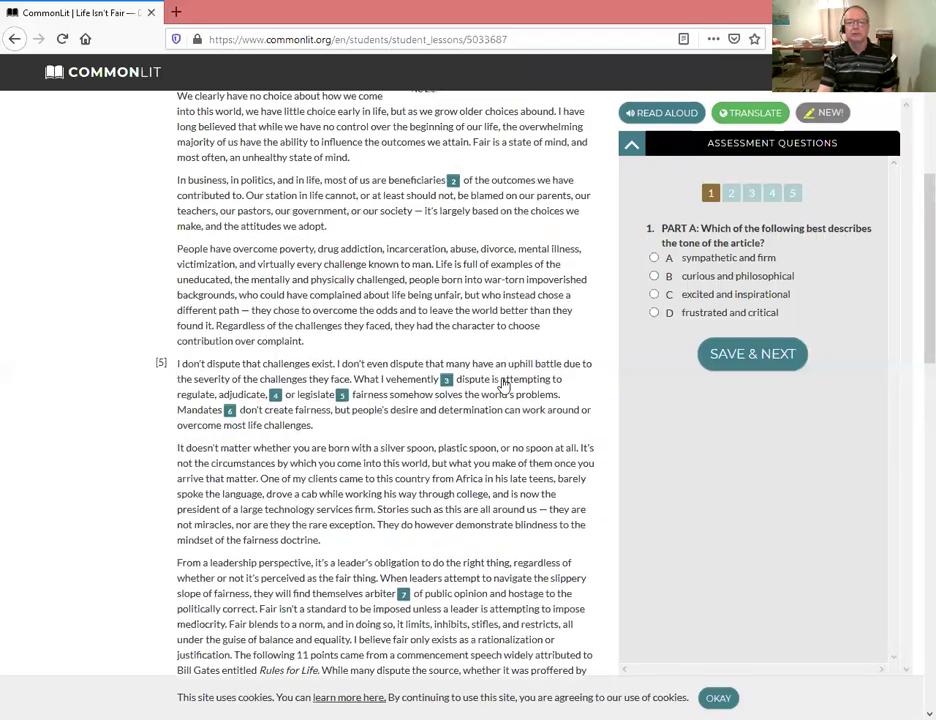
pyautogui.scroll(2, 500, 387)
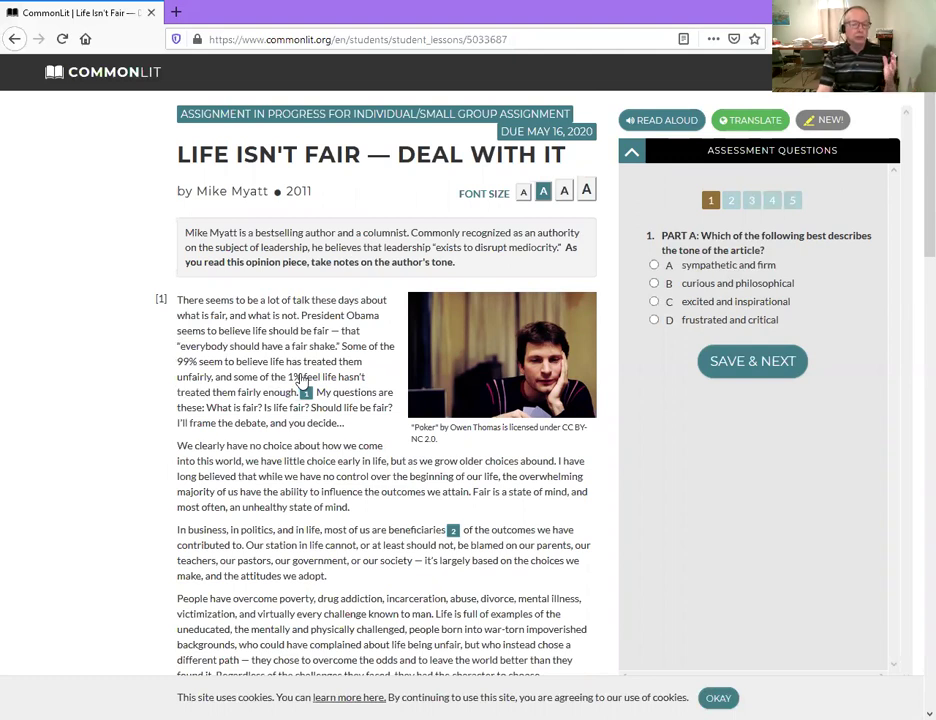
pyautogui.scroll(-1, 301, 379)
pyautogui.scroll(-3, 301, 379)
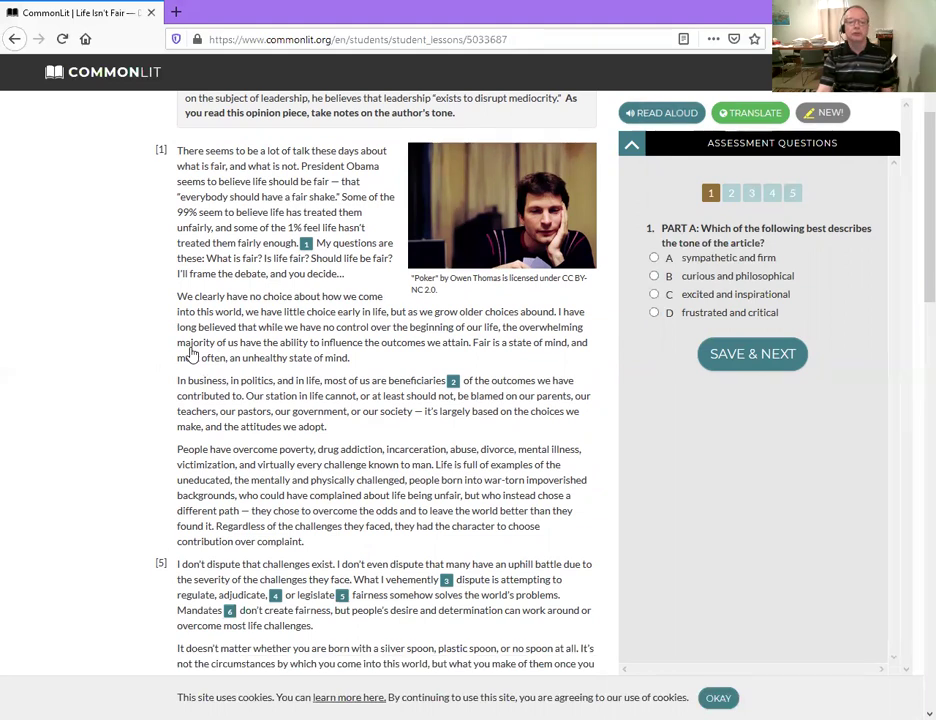
pyautogui.scroll(-2, 197, 358)
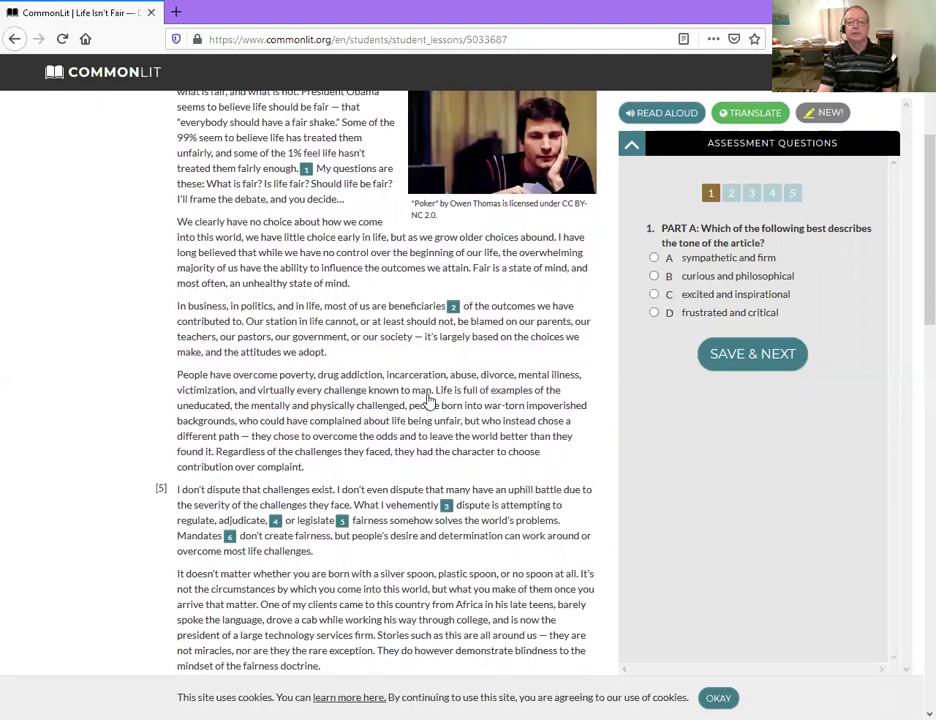
# Highlight the sentence from 'Life is full of examples' through 'found it.' in green
pyautogui.moveTo(436, 392)
pyautogui.mouseDown()
pyautogui.moveTo(554, 400)
pyautogui.moveTo(549, 414)
pyautogui.moveTo(575, 424)
pyautogui.moveTo(573, 446)
pyautogui.moveTo(306, 466)
pyautogui.moveTo(221, 468)
pyautogui.moveTo(213, 458)
pyautogui.mouseUp()
pyautogui.click(122, 405)
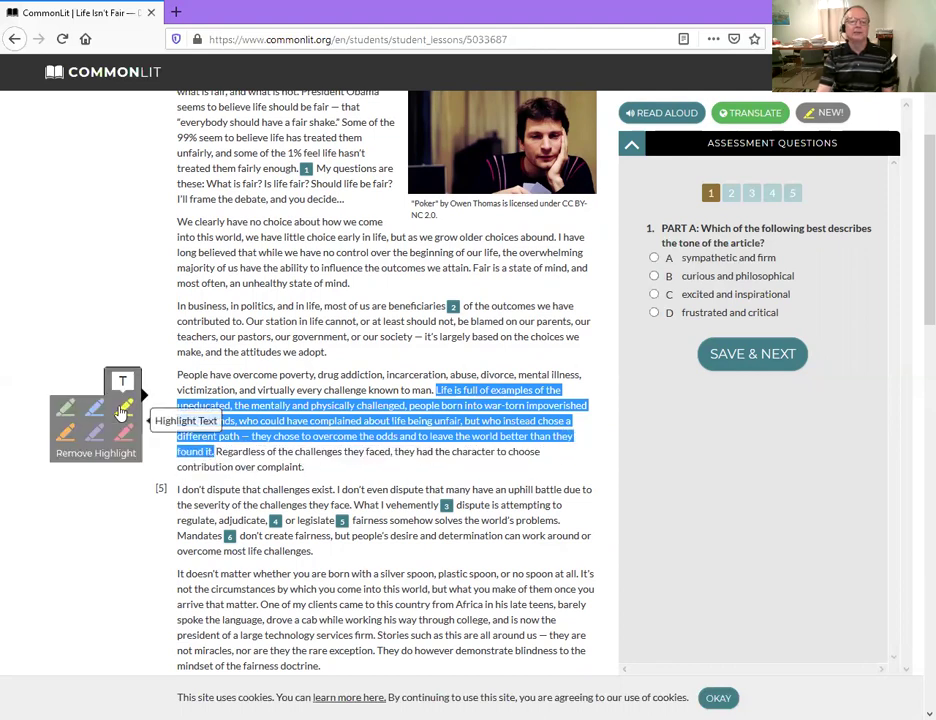
pyautogui.click(65, 410)
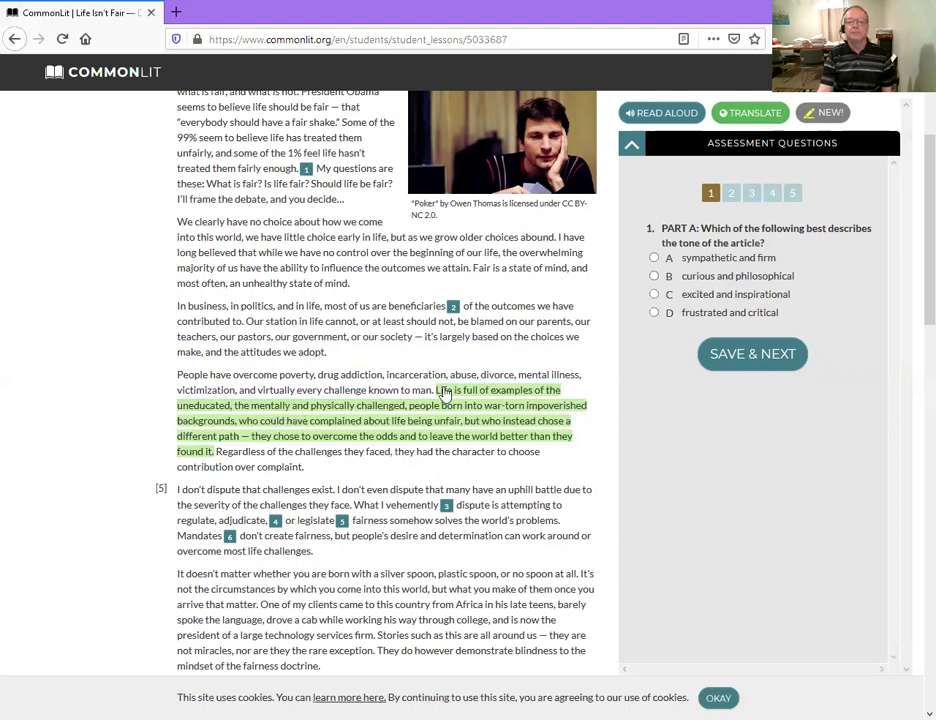
pyautogui.moveTo(437, 393)
pyautogui.mouseDown()
pyautogui.moveTo(556, 424)
pyautogui.moveTo(547, 447)
pyautogui.moveTo(564, 447)
pyautogui.moveTo(487, 463)
pyautogui.moveTo(288, 476)
pyautogui.moveTo(216, 461)
pyautogui.mouseUp()
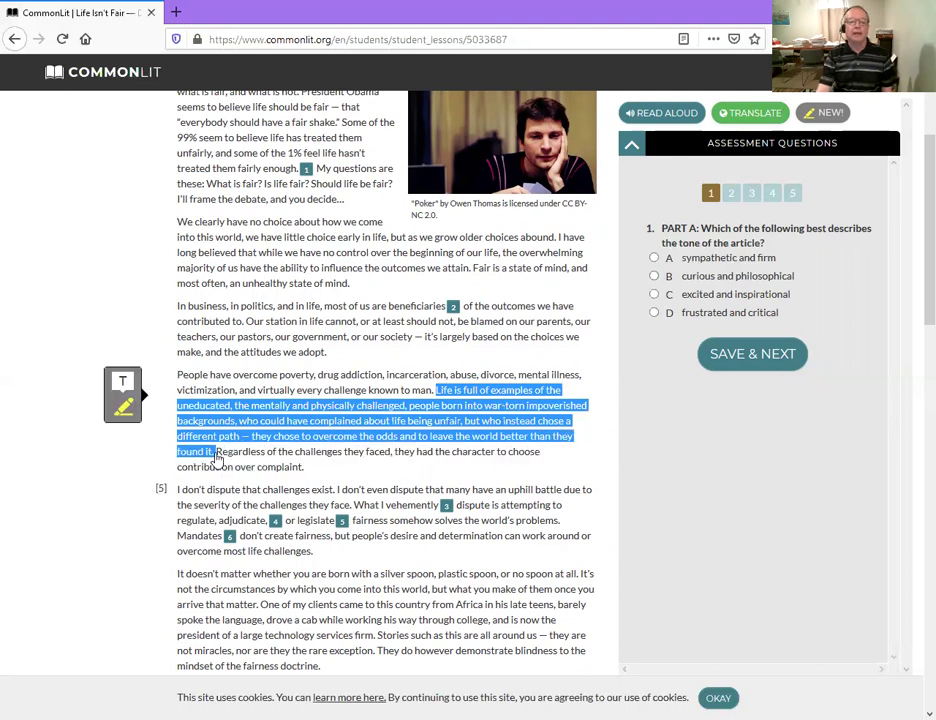
# Add a margin note reading 'This is very important.' to the green passage and save it
pyautogui.click(130, 386)
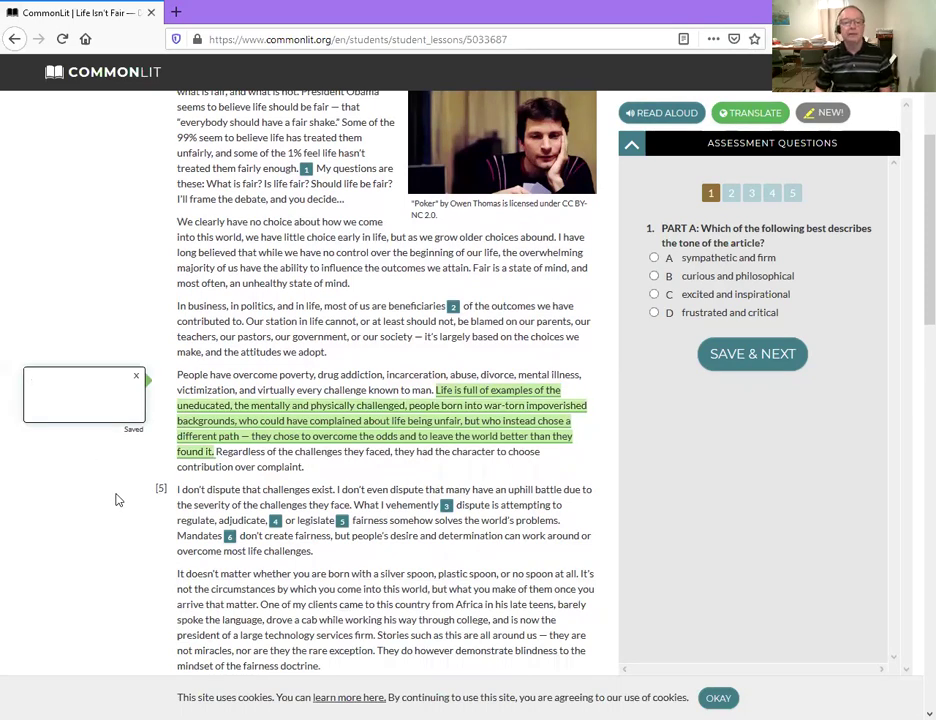
pyautogui.write('This is very important.')
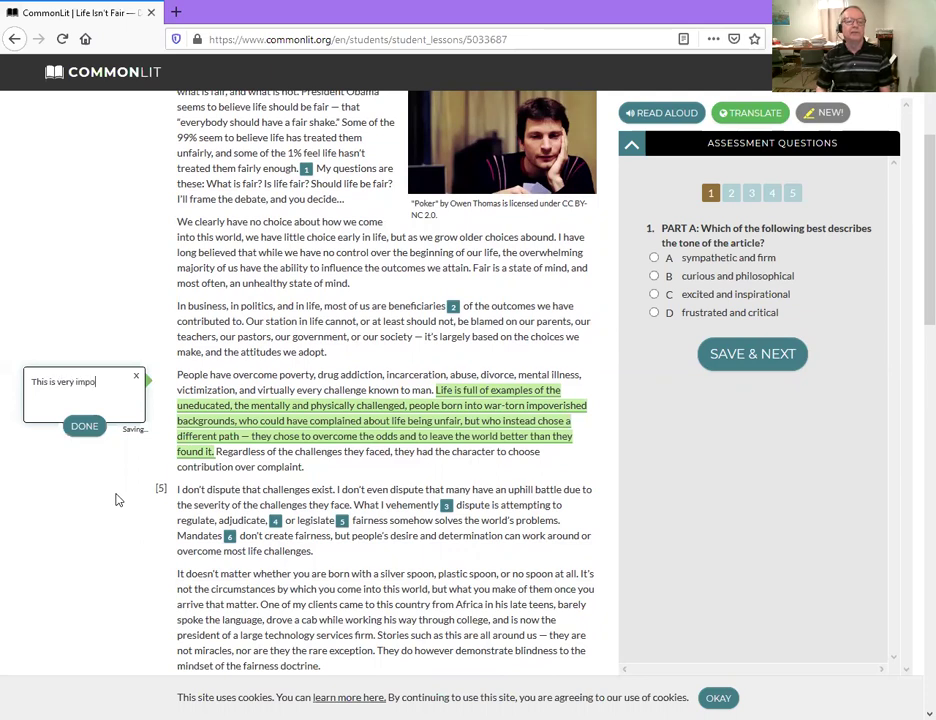
pyautogui.click(90, 431)
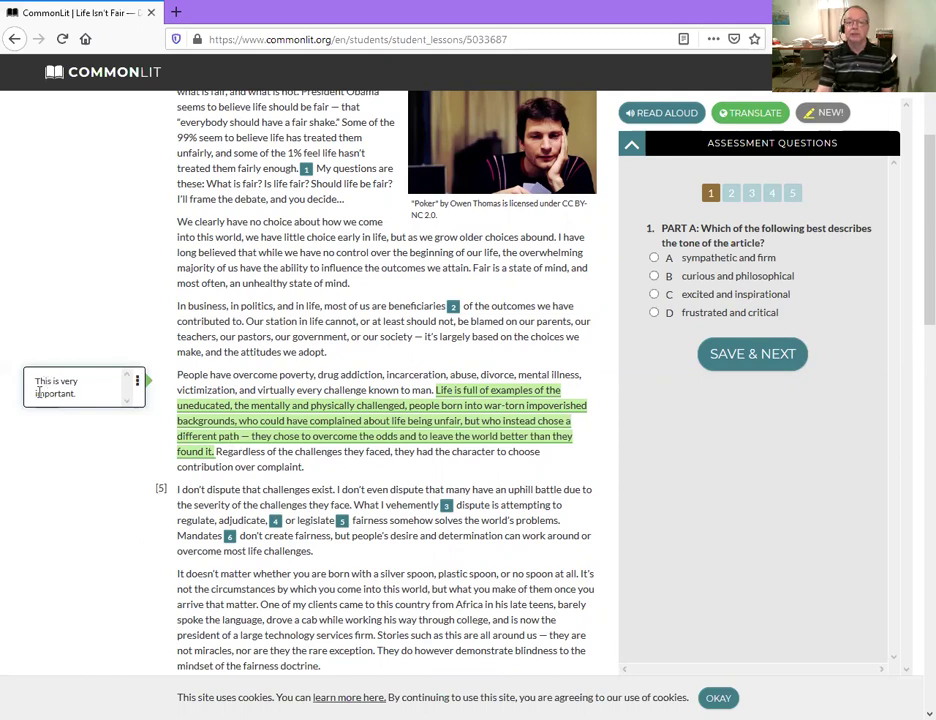
# Scroll through the article to judge its tone for question 1 Part A
pyautogui.scroll(-1, 381, 397)
pyautogui.scroll(-6, 380, 397)
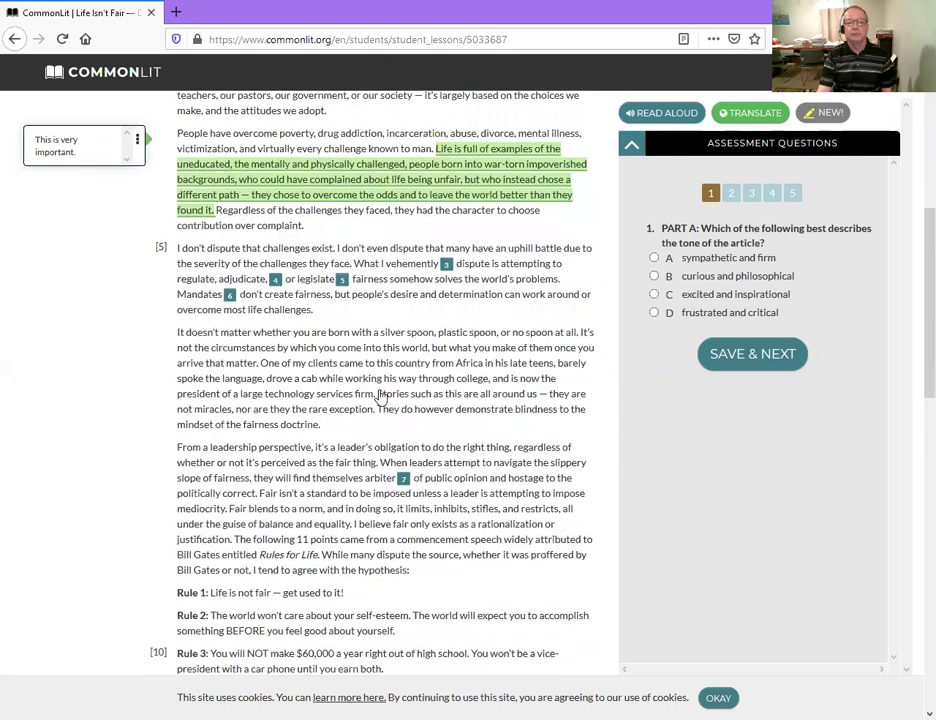
pyautogui.scroll(9, 378, 397)
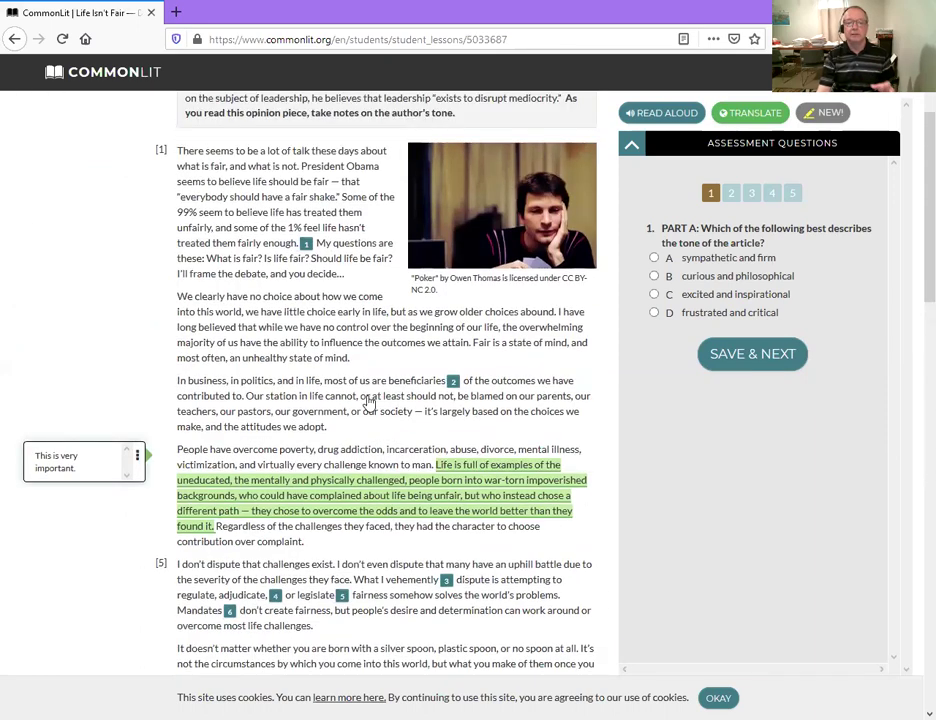
pyautogui.scroll(2, 369, 402)
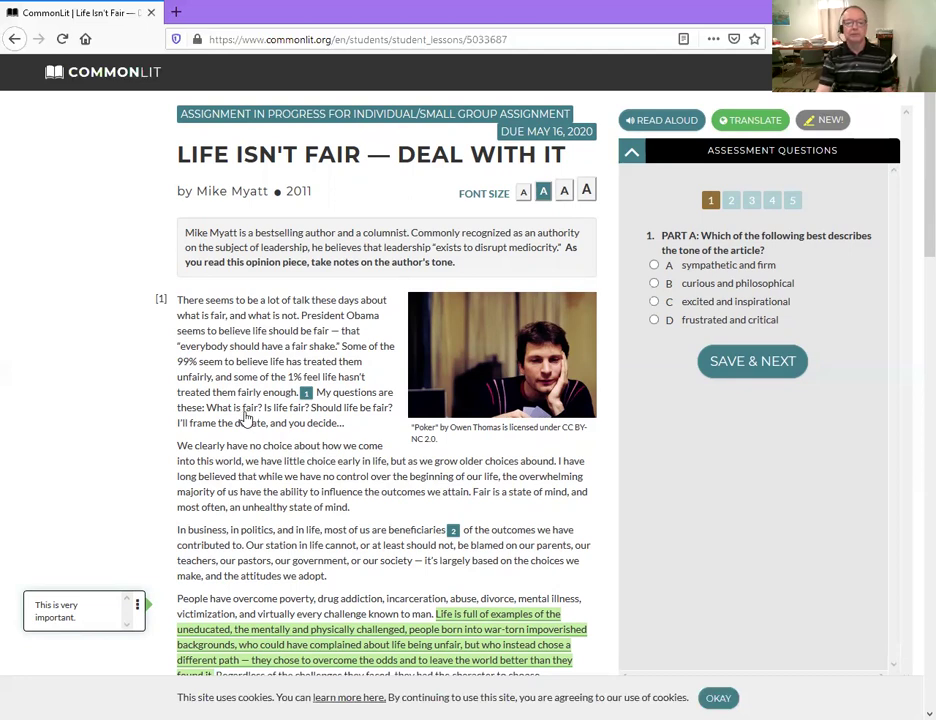
pyautogui.scroll(-5, 245, 418)
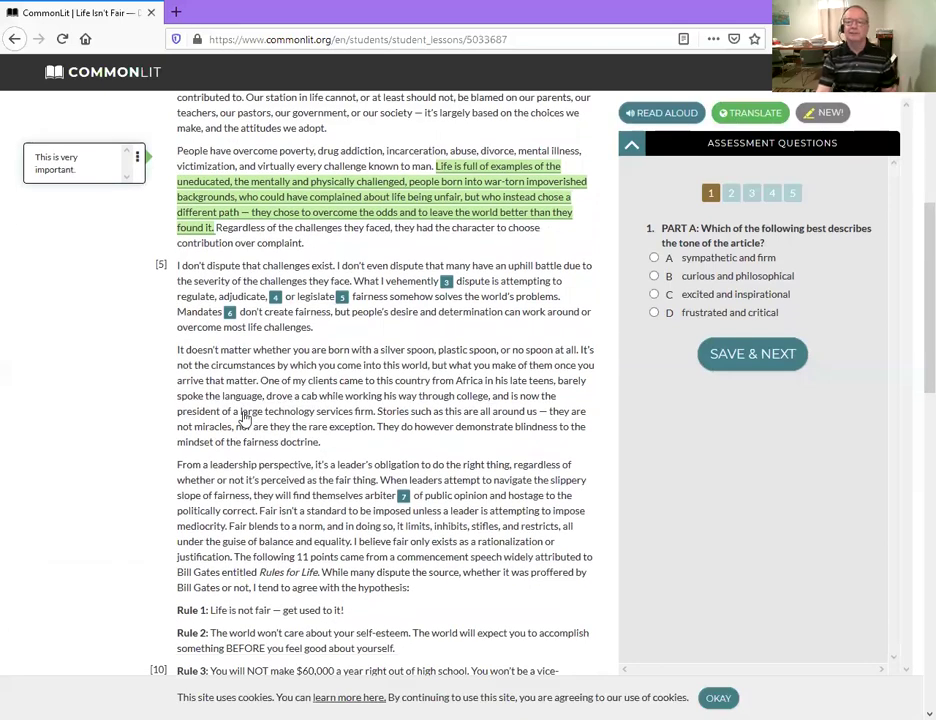
pyautogui.scroll(-2, 245, 418)
pyautogui.scroll(4, 245, 418)
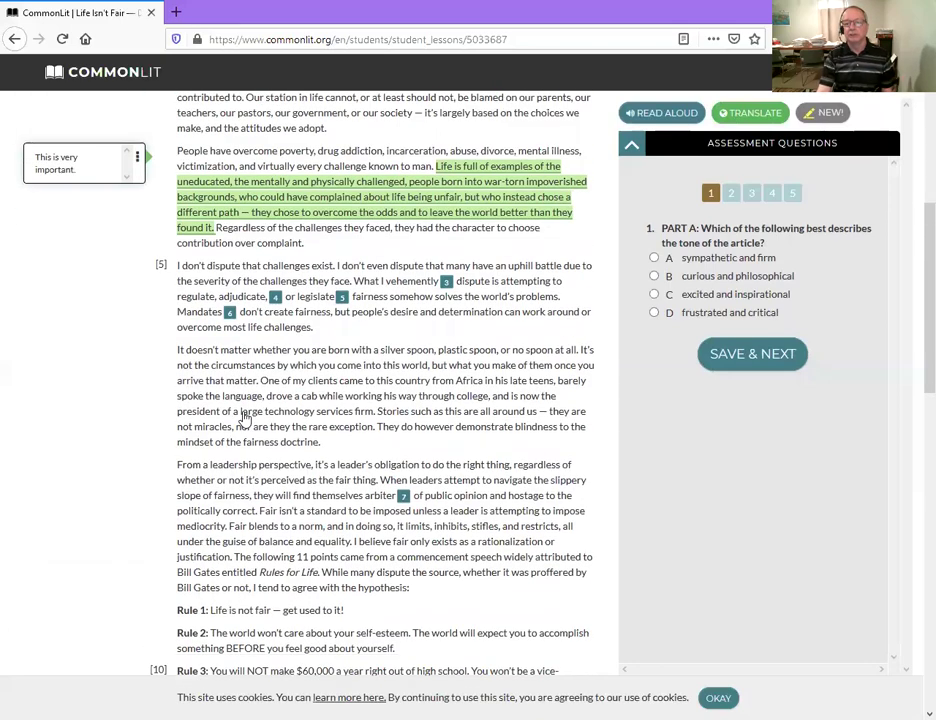
pyautogui.scroll(3, 245, 418)
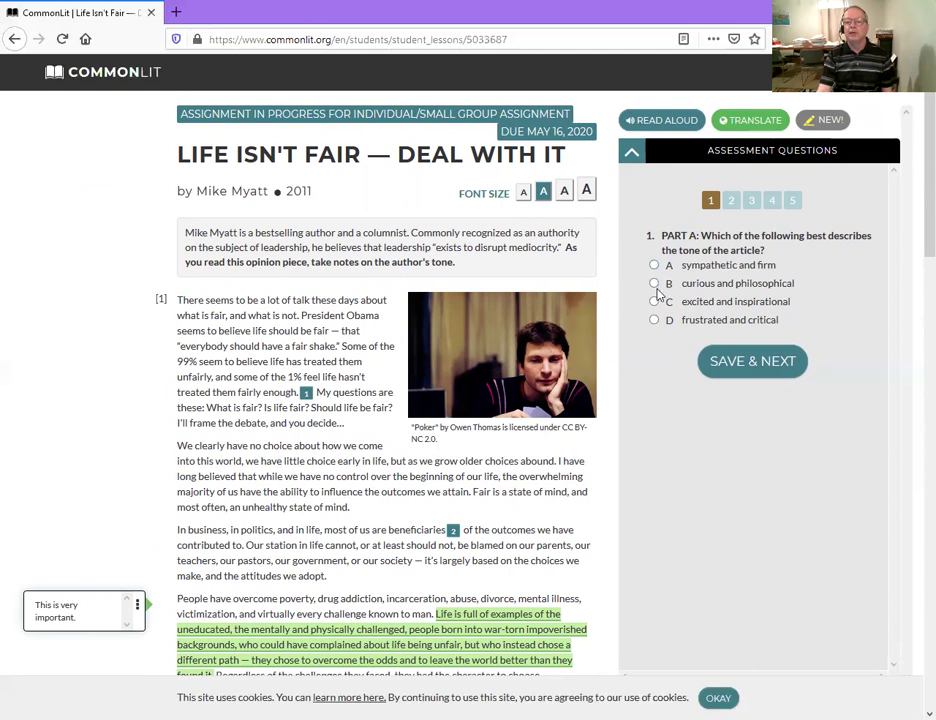
# Advance through questions 1–5, choosing B as the author's purpose in question 4
pyautogui.click(727, 369)
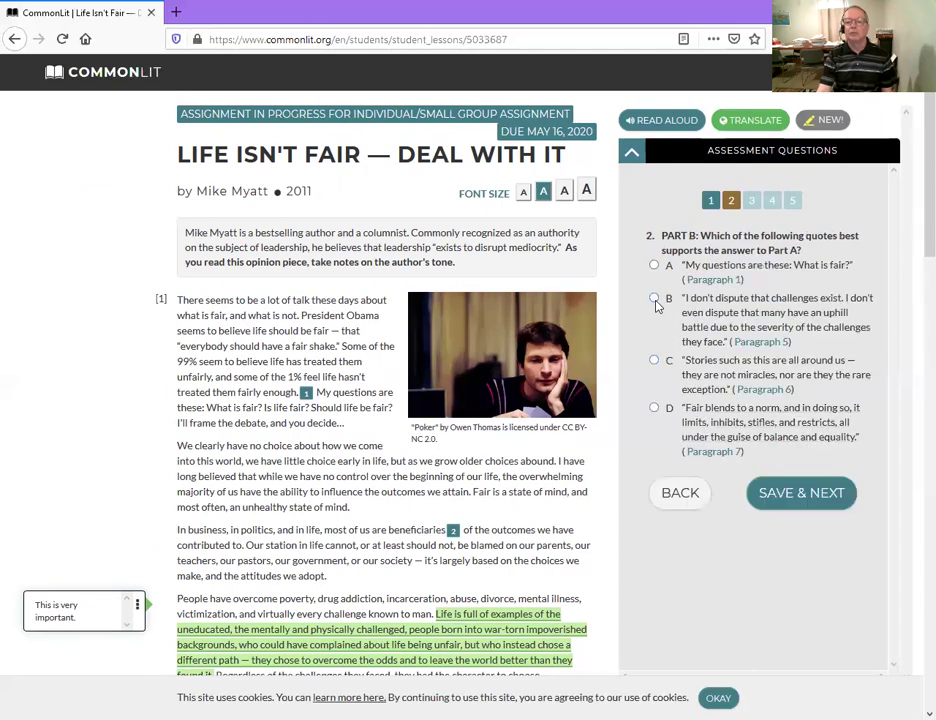
pyautogui.click(790, 494)
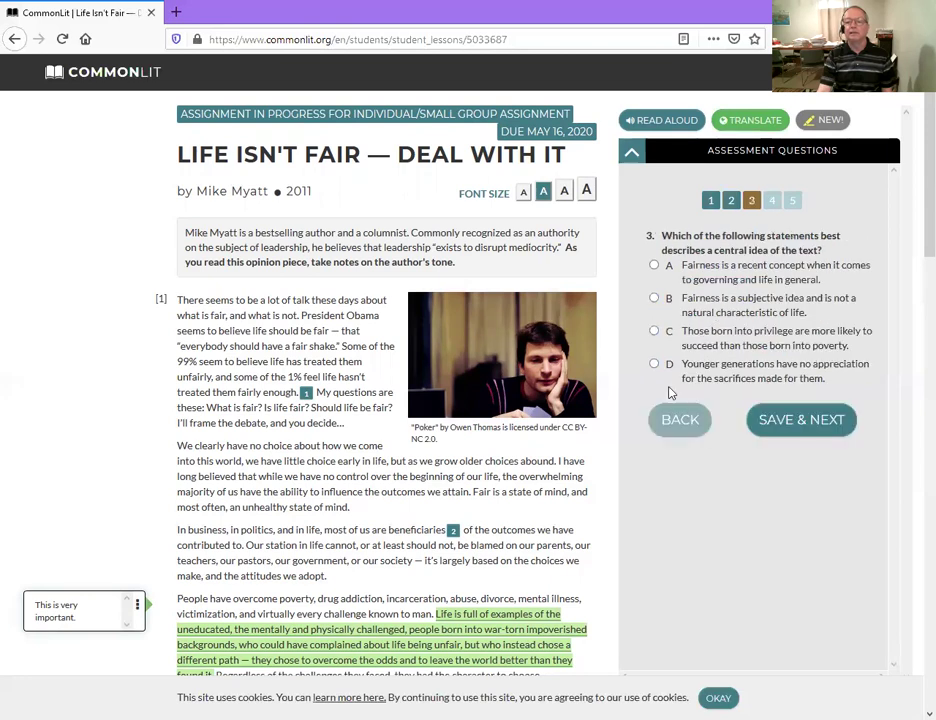
pyautogui.click(790, 419)
pyautogui.click(655, 313)
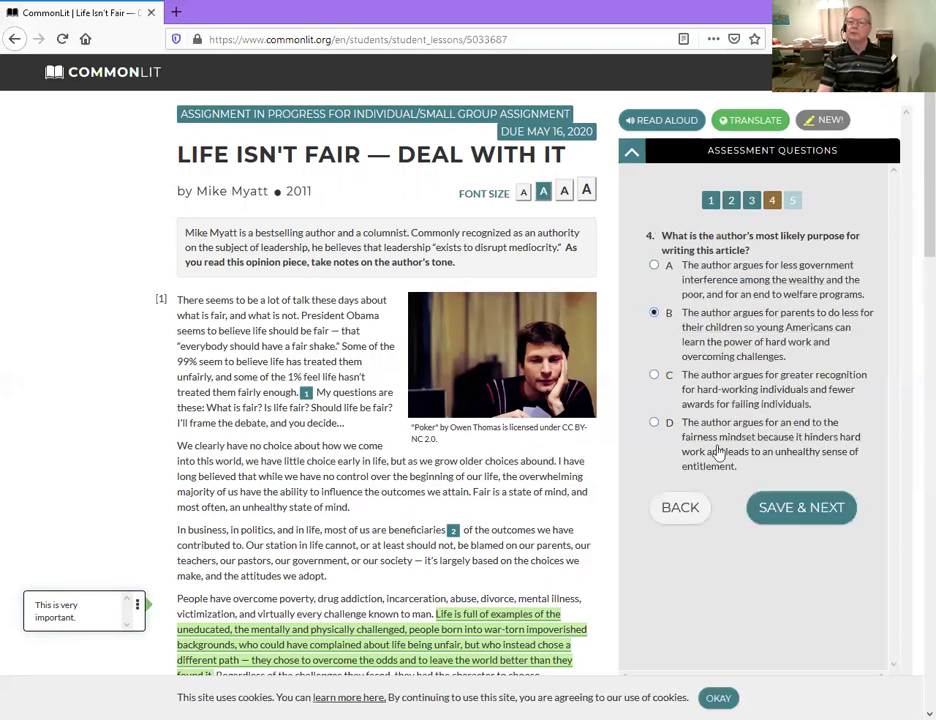
pyautogui.click(768, 510)
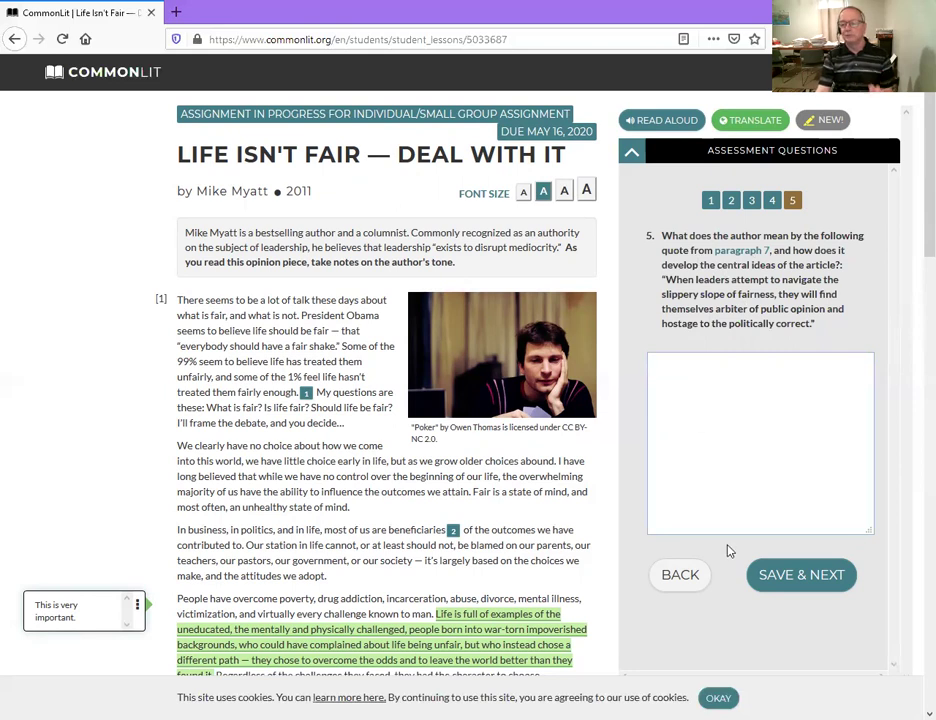
pyautogui.click(779, 577)
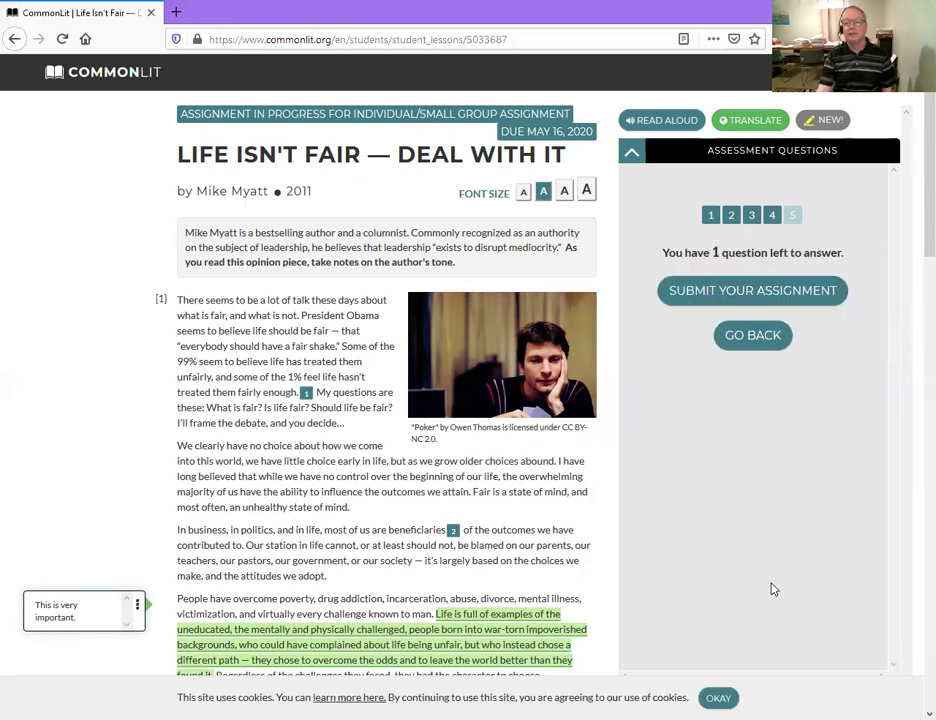
# Submit the assignment despite one unanswered question and go to the submitted scores
pyautogui.click(721, 298)
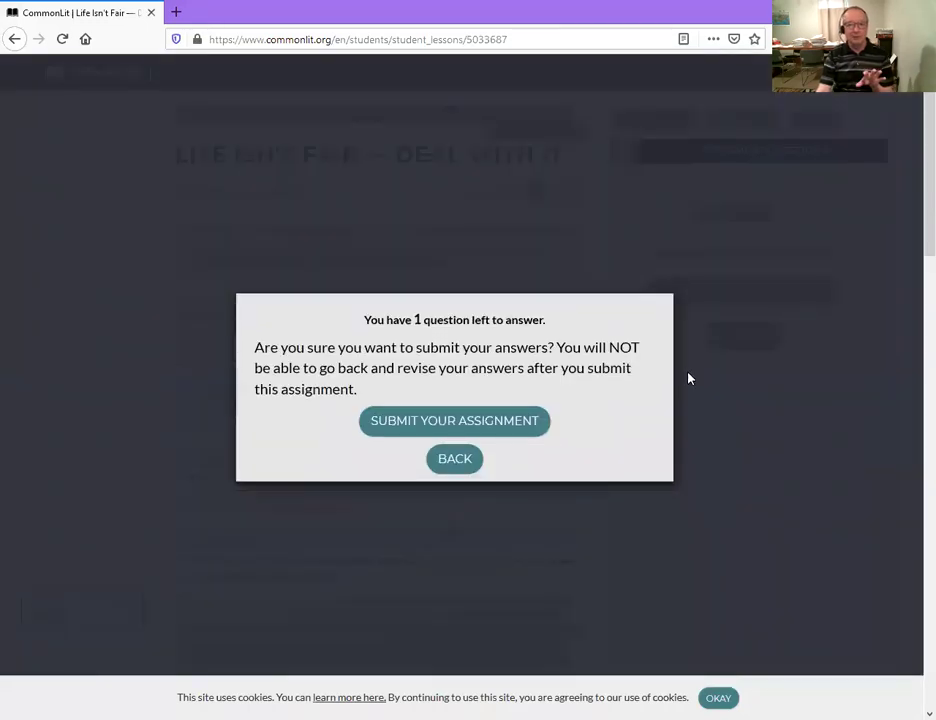
pyautogui.click(508, 425)
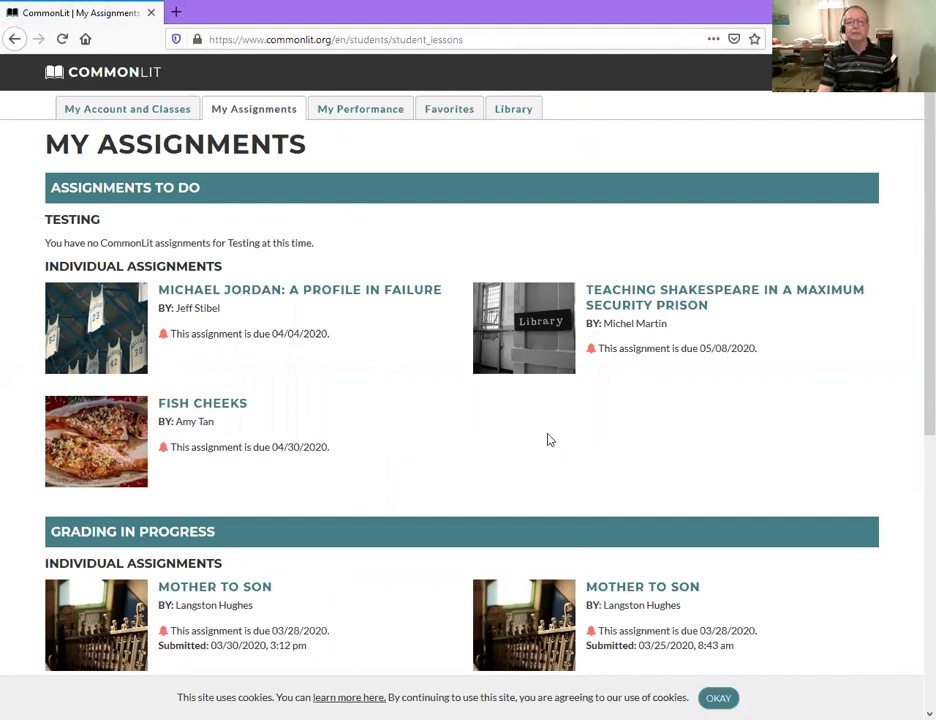
pyautogui.click(347, 116)
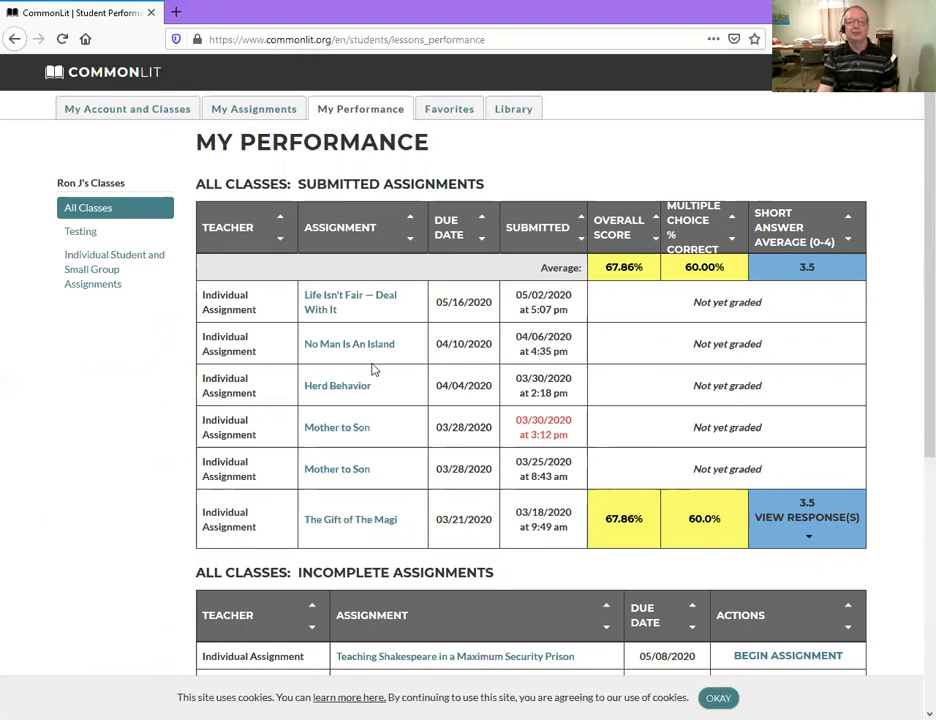
# Review the submitted, incomplete and by-standard tables, including the 67% RL.1 Evidence average
pyautogui.scroll(-3, 665, 318)
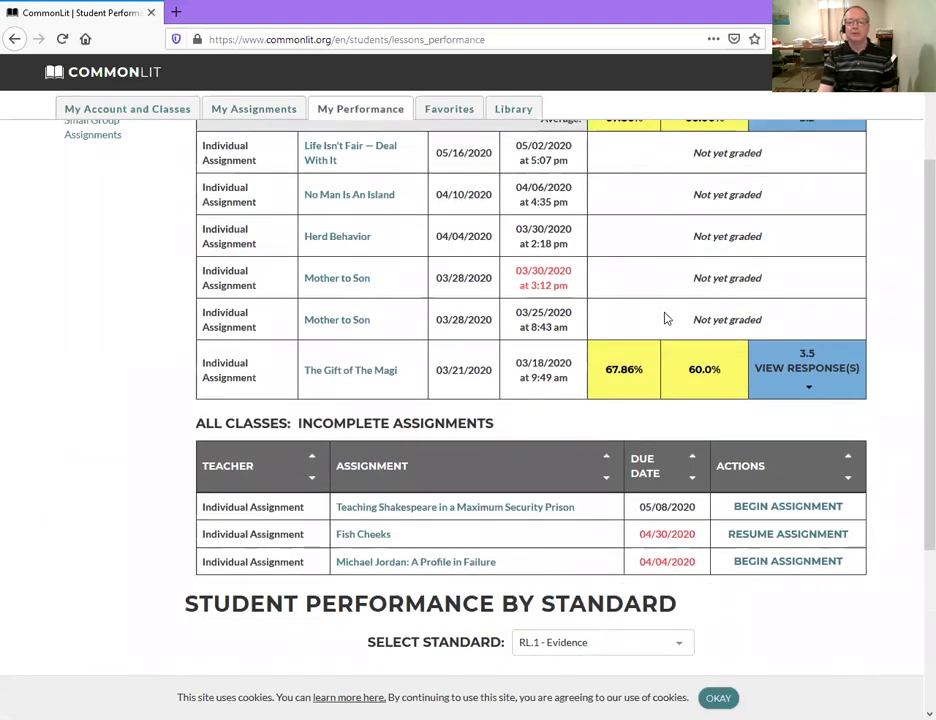
pyautogui.scroll(3, 665, 318)
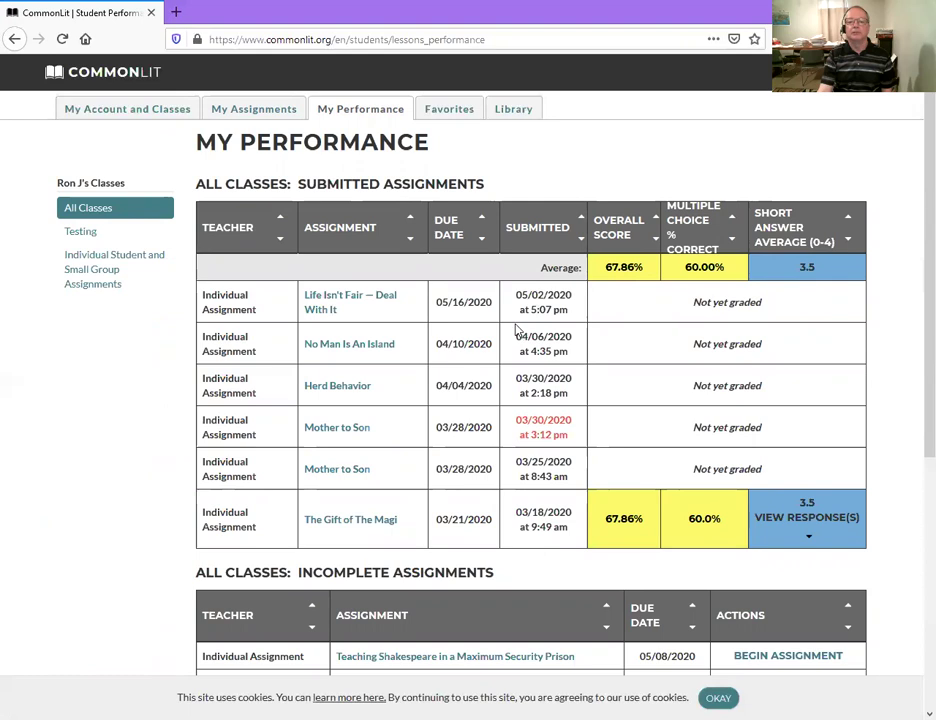
pyautogui.scroll(-4, 581, 340)
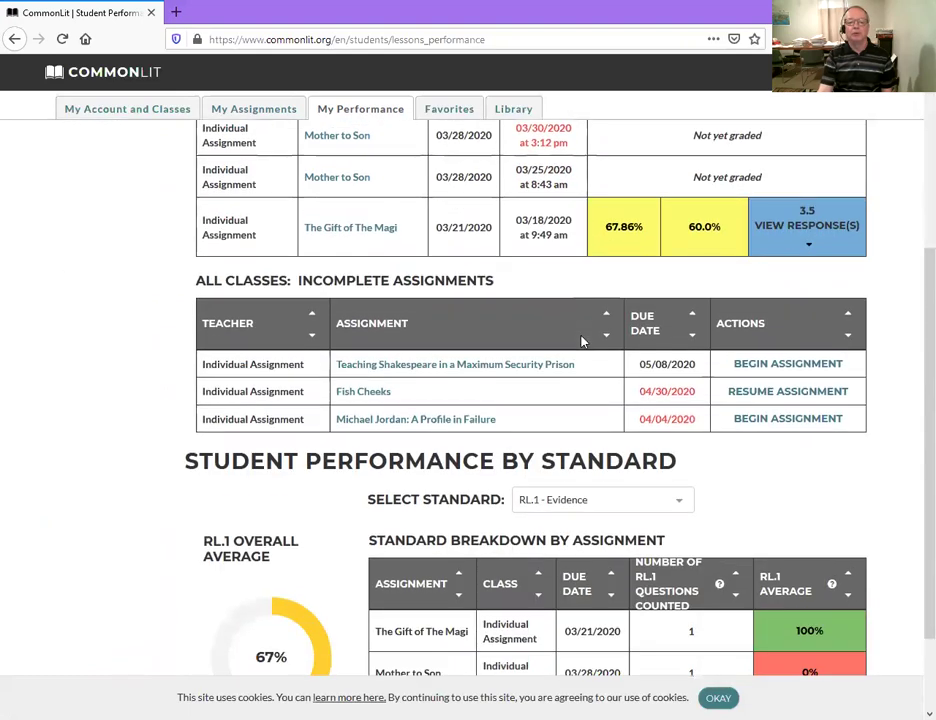
pyautogui.scroll(-1, 580, 340)
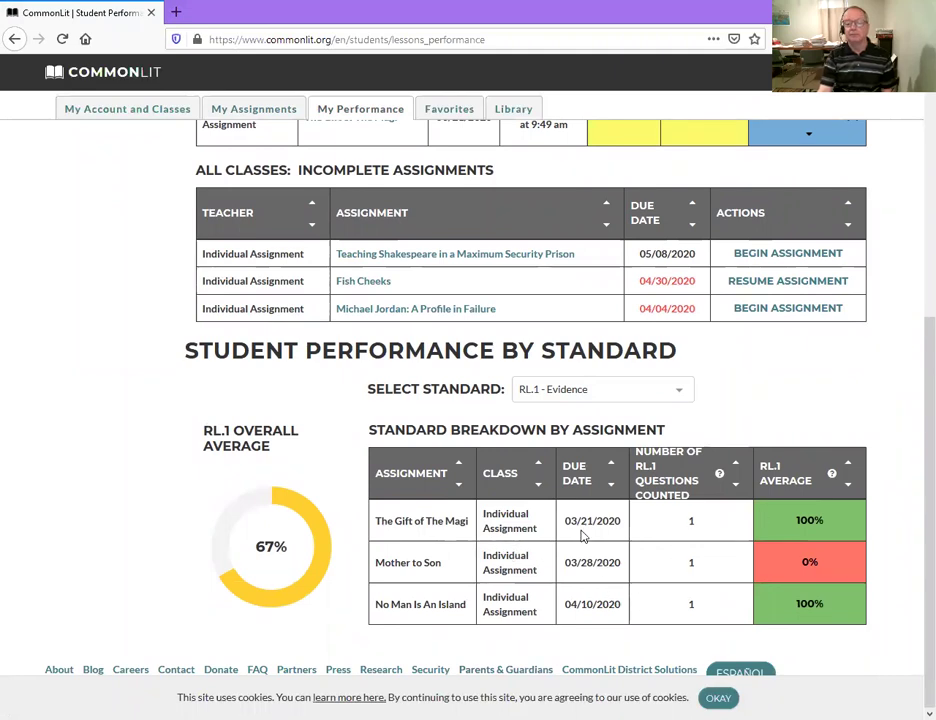
pyautogui.scroll(4, 583, 537)
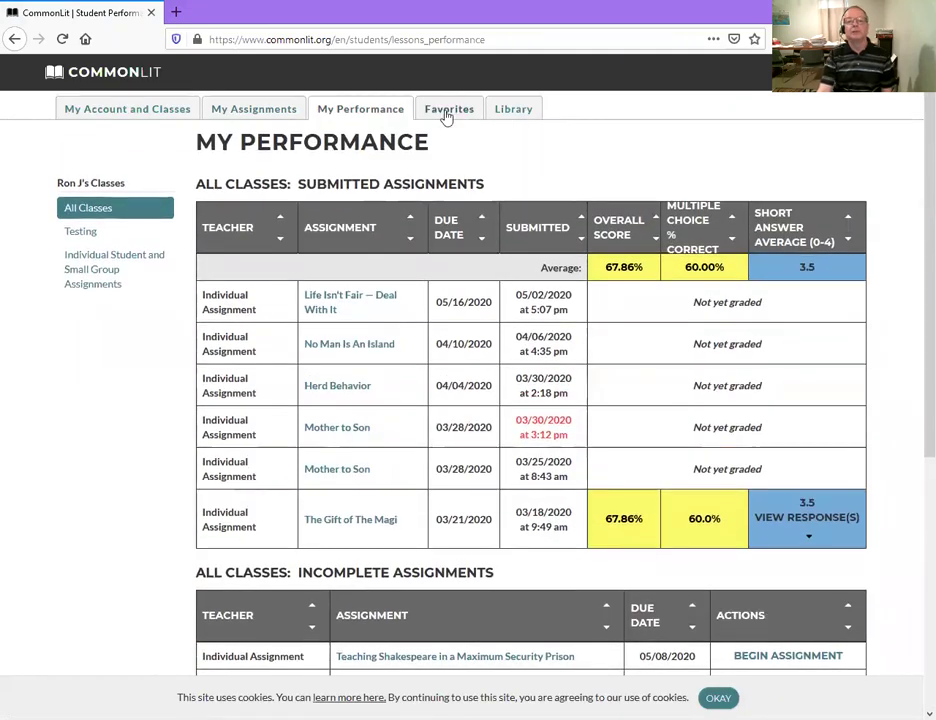
# Check the empty Favorites page, then browse the Library's 1560 texts sorted by Most Popular
pyautogui.click(447, 114)
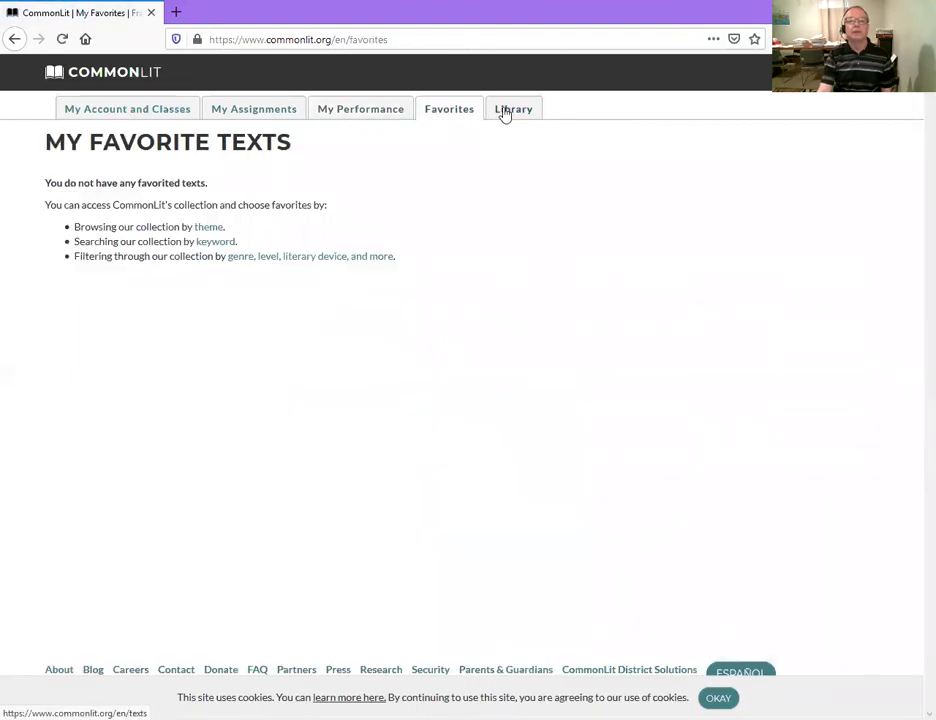
pyautogui.click(505, 114)
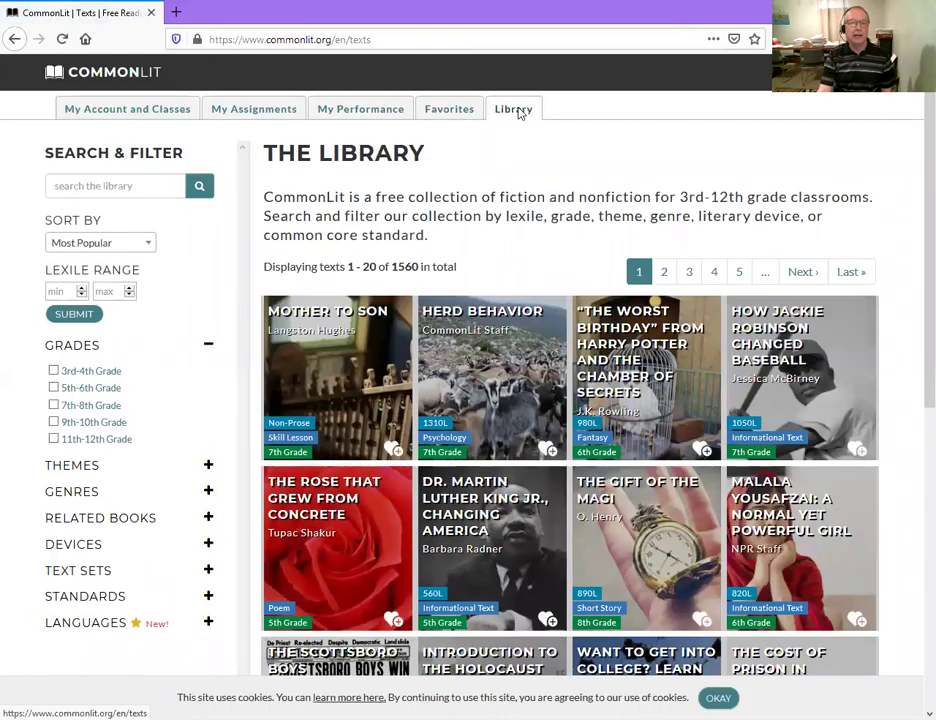
pyautogui.scroll(-3, 585, 375)
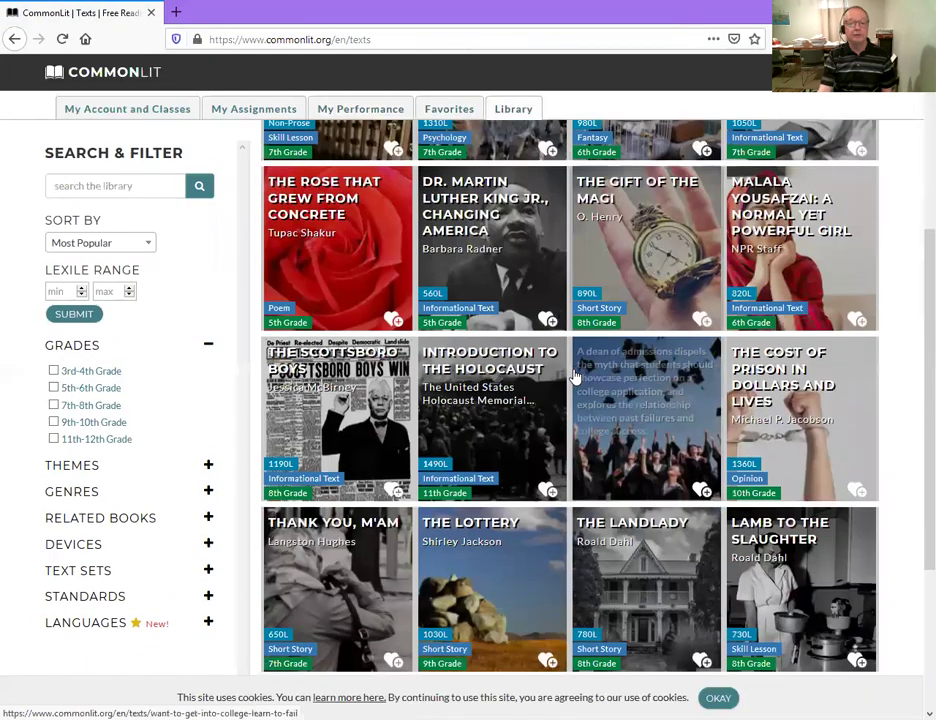
pyautogui.scroll(-3, 575, 377)
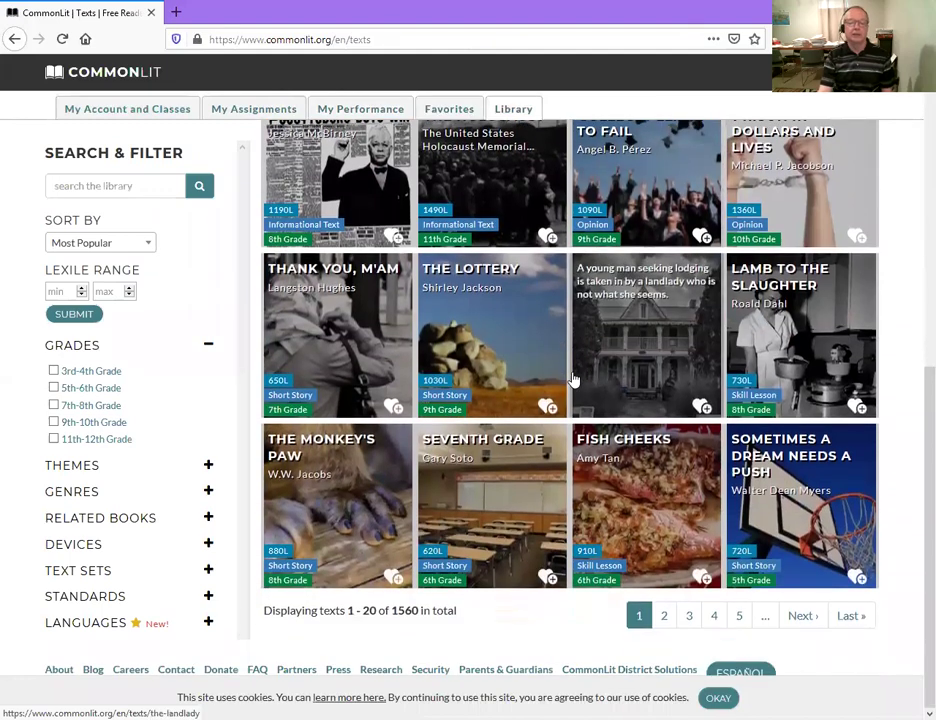
pyautogui.scroll(6, 573, 379)
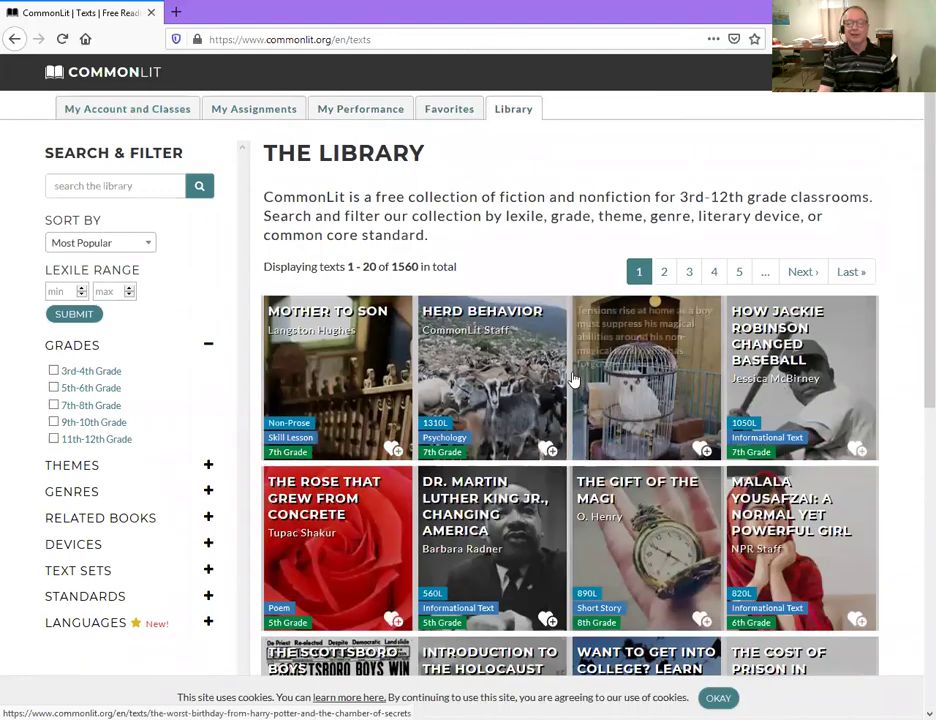
pyautogui.scroll(-5, 573, 379)
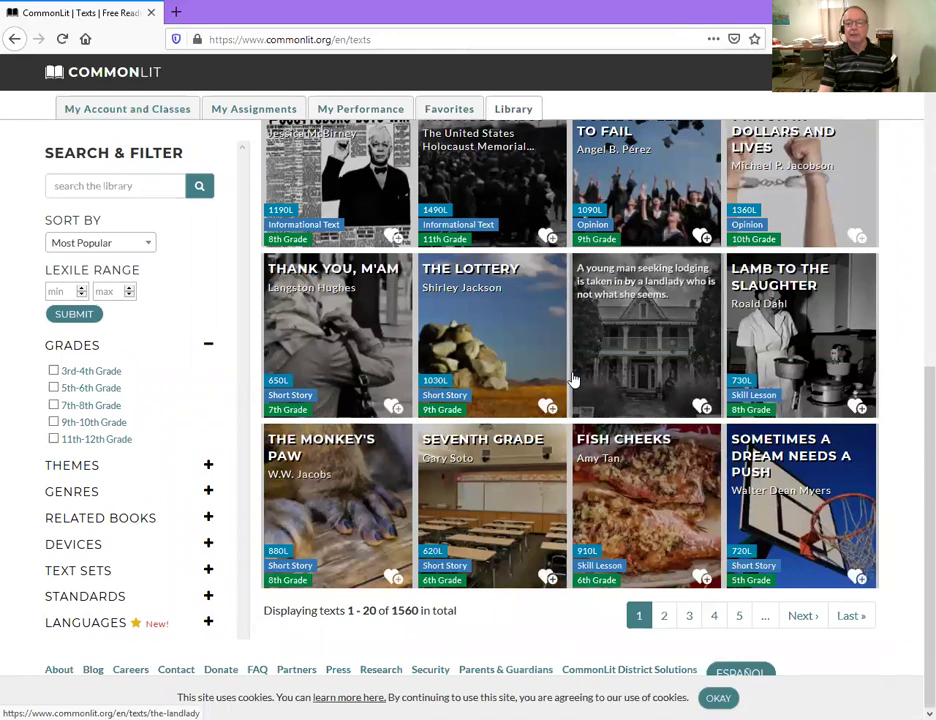
pyautogui.scroll(2, 597, 370)
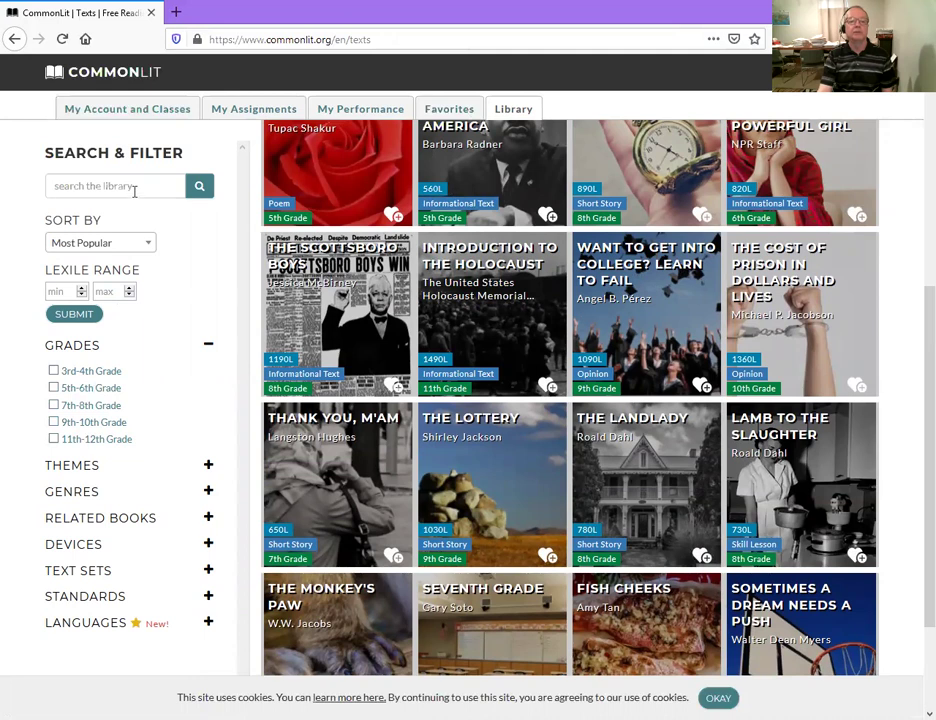
# Keep Most Popular sorting and filter the Library to The Giver's 11 related texts
pyautogui.click(148, 246)
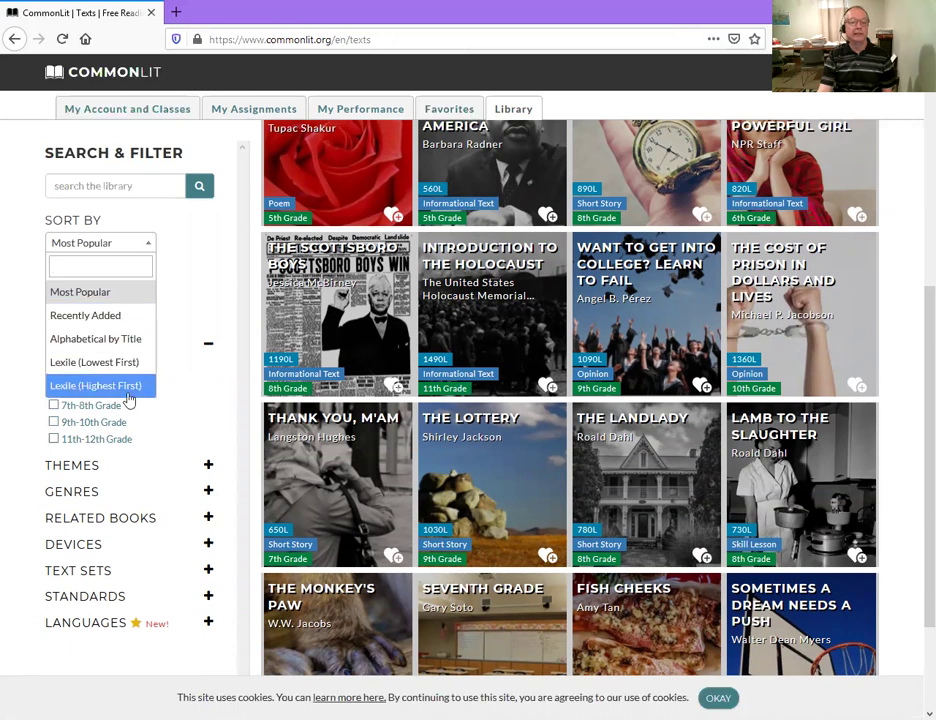
pyautogui.click(207, 306)
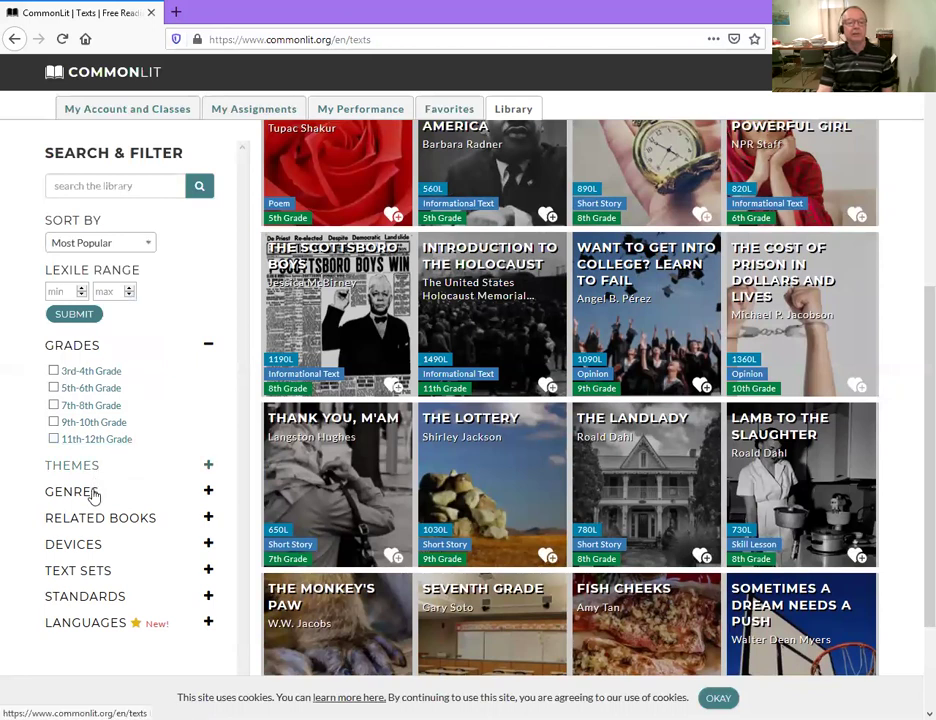
pyautogui.click(101, 522)
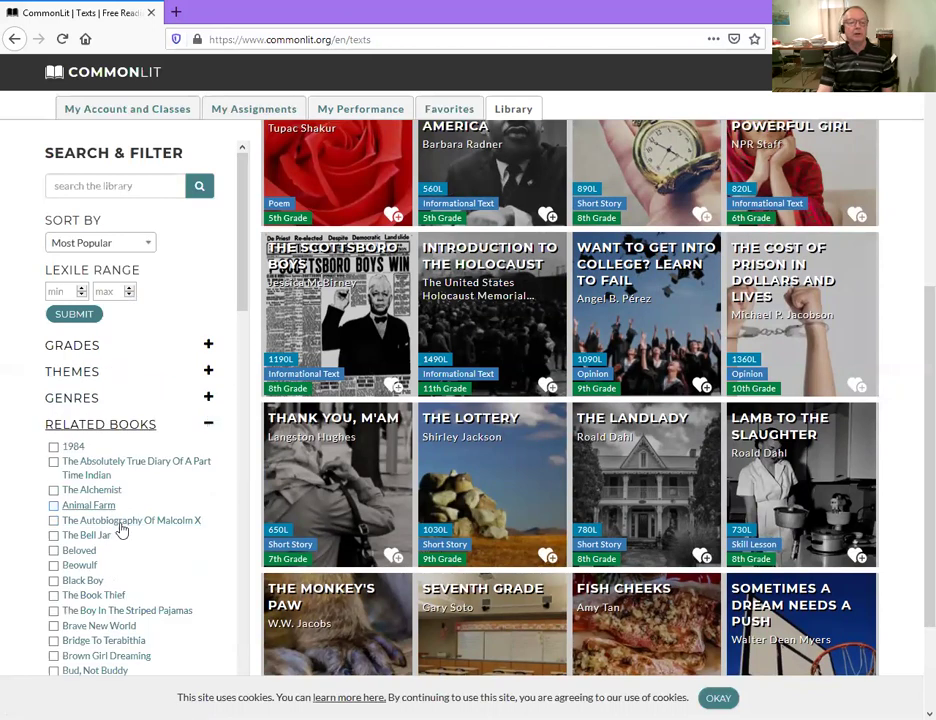
pyautogui.scroll(-3, 130, 420)
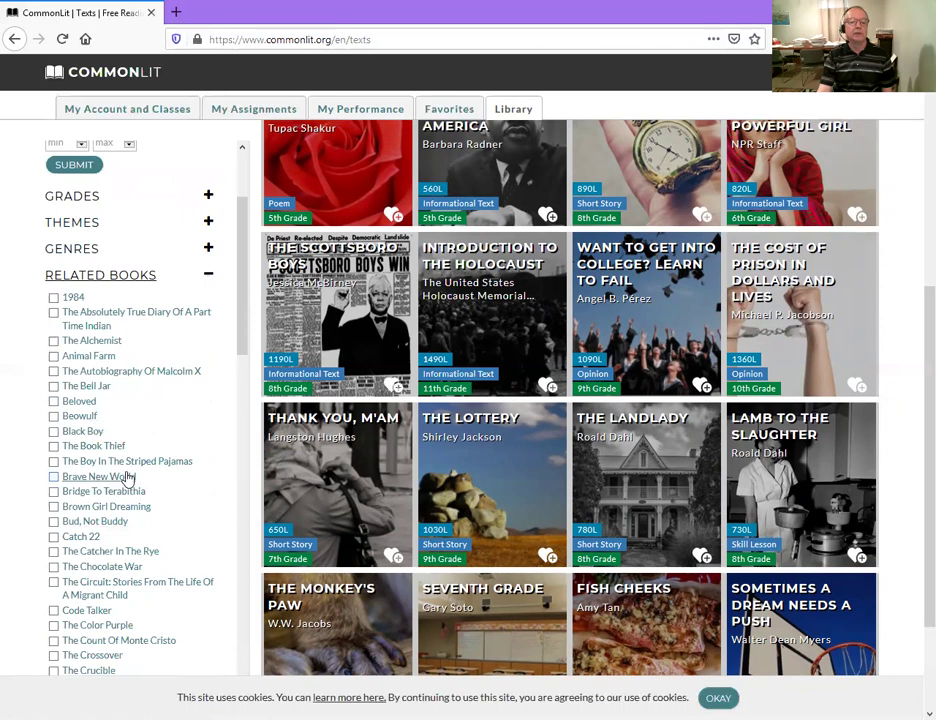
pyautogui.scroll(-4, 125, 460)
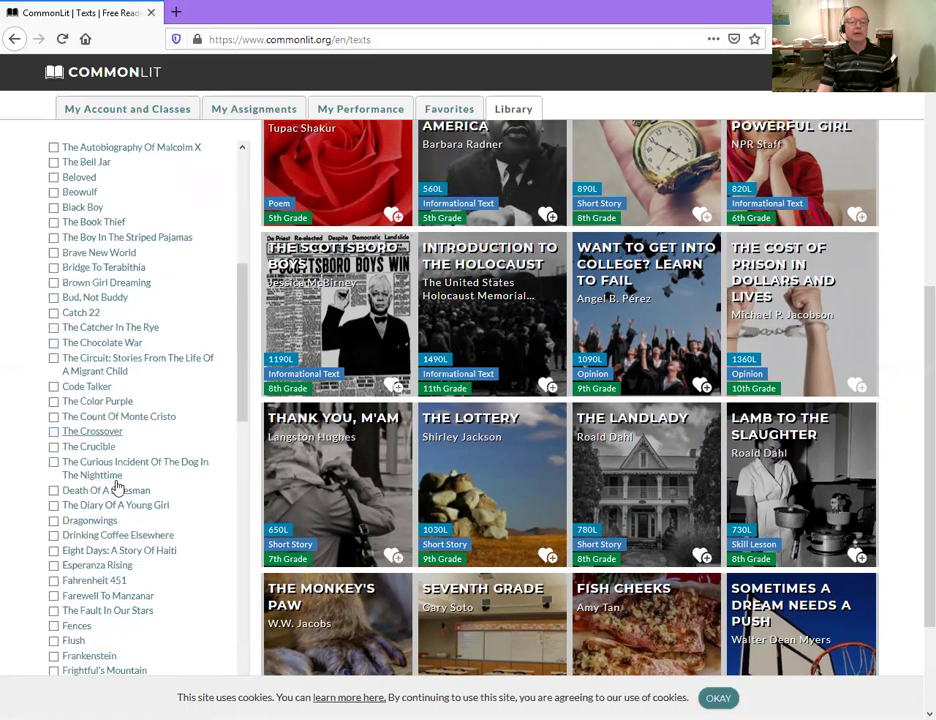
pyautogui.scroll(-4, 119, 486)
pyautogui.scroll(-3, 125, 442)
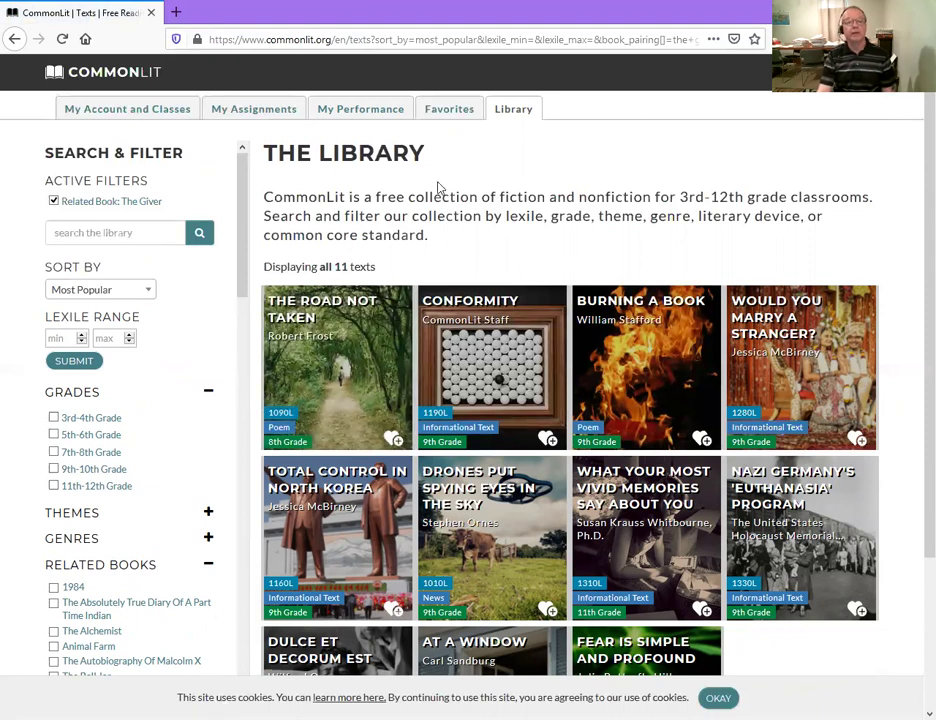
pyautogui.click(265, 117)
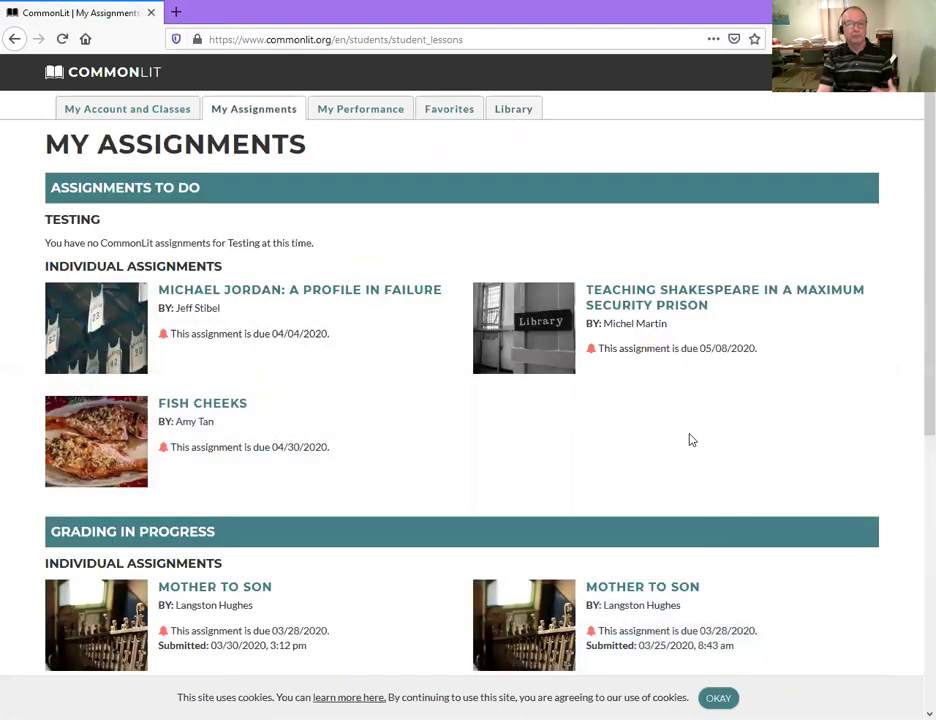
# Check Grading in Progress for Life Isn't Fair, visit My Account and Classes, then return
pyautogui.scroll(-3, 668, 444)
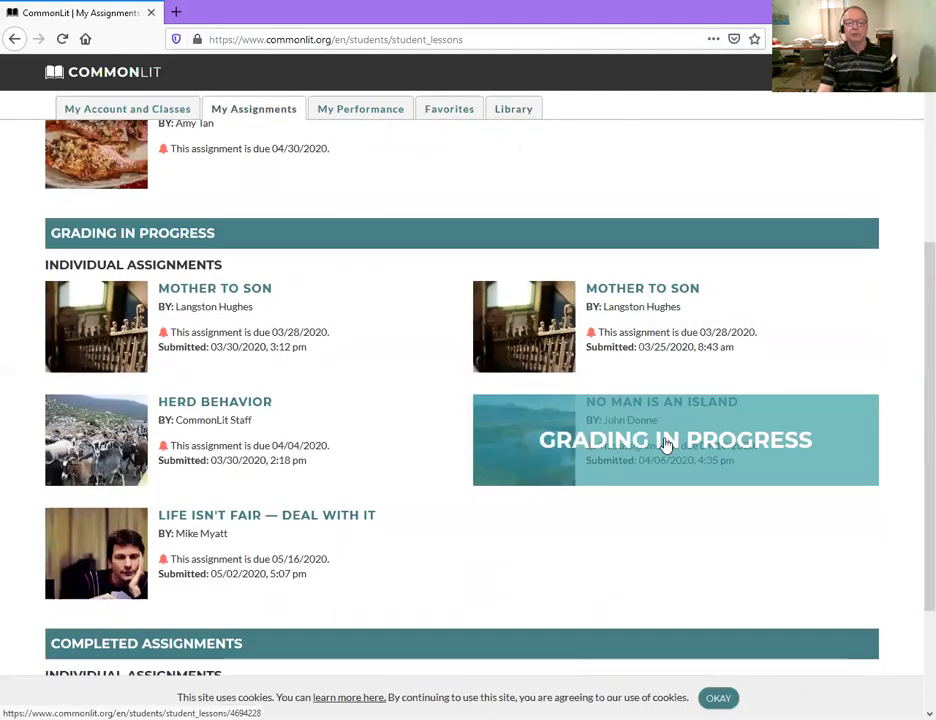
pyautogui.scroll(3, 668, 444)
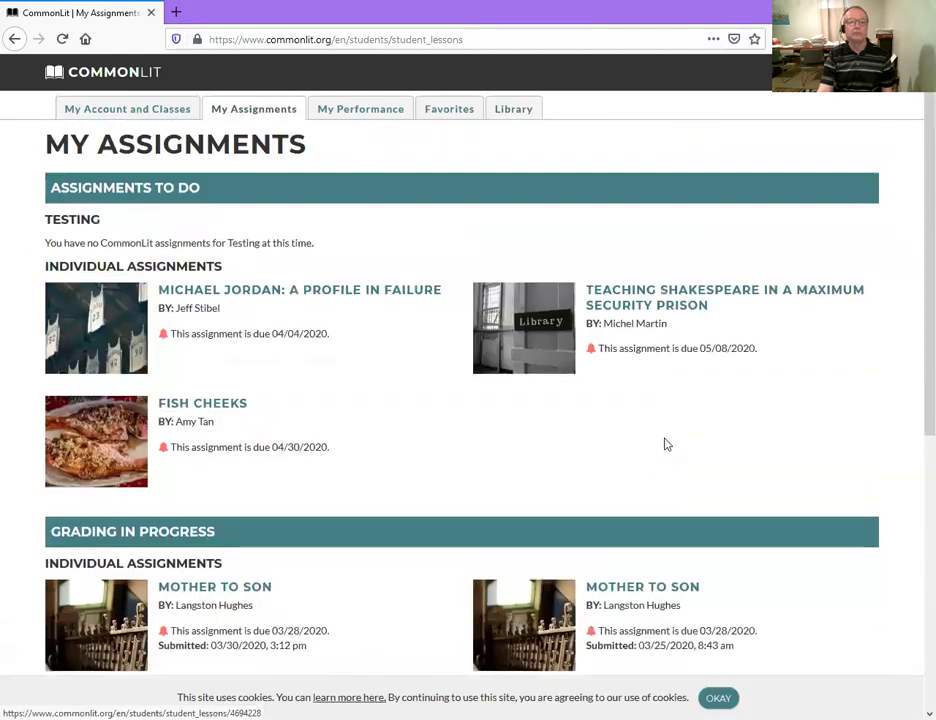
pyautogui.click(143, 116)
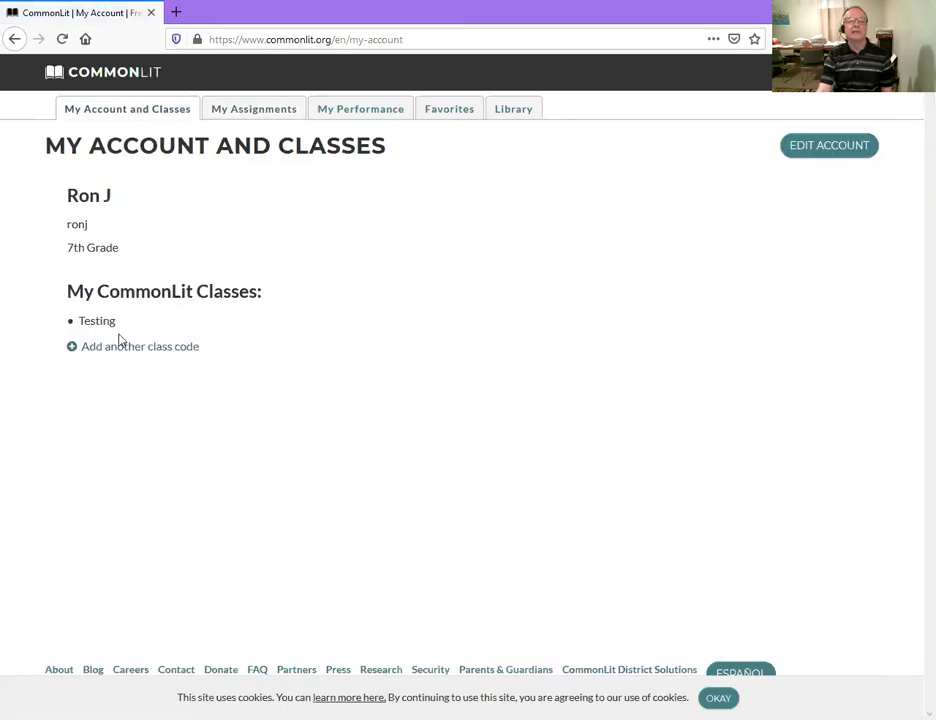
pyautogui.click(237, 117)
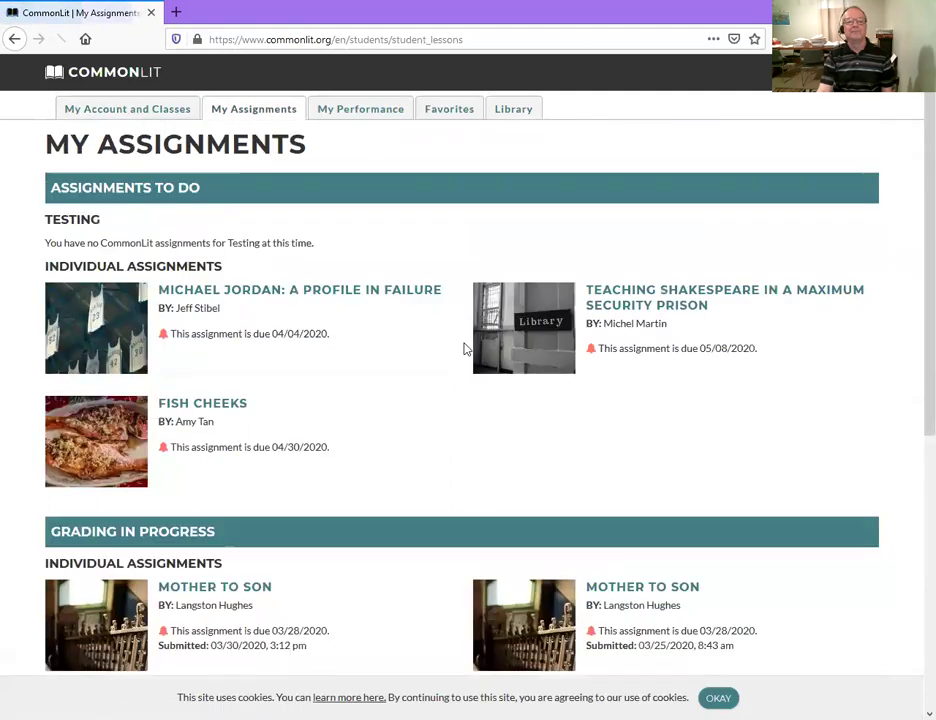